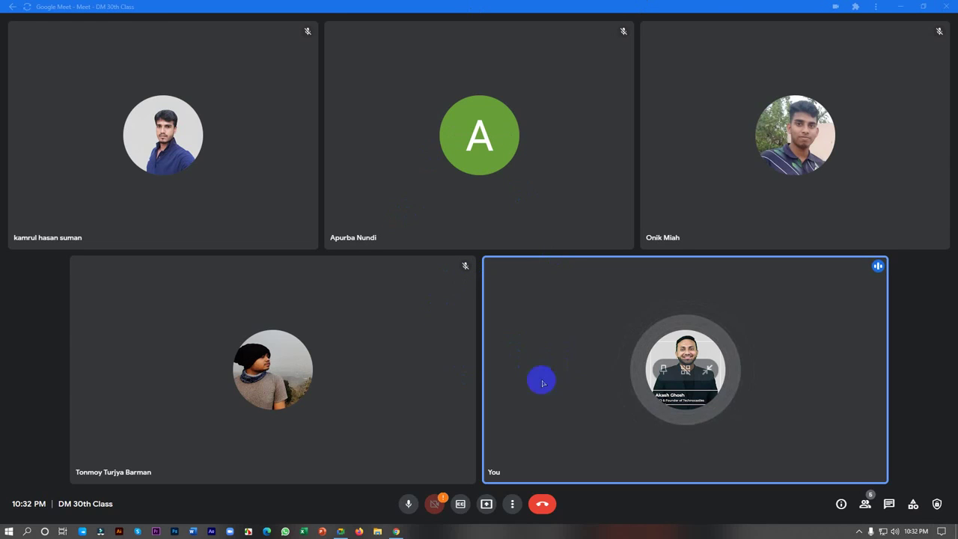
Present the entire screen to the meeting participants, then clear the sharing notice and meeting window out of view
{"action": "left_click", "coordinate": [486, 506]}
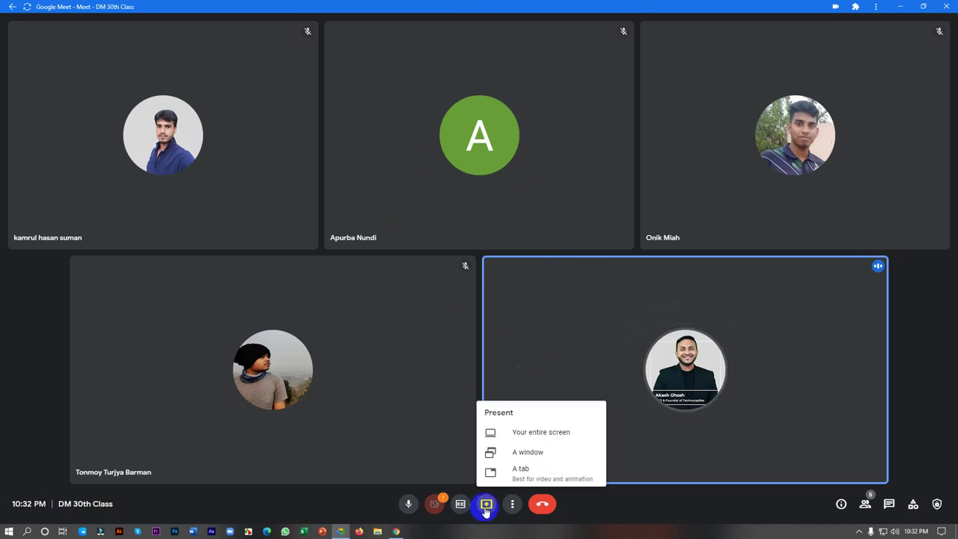
{"action": "left_click", "coordinate": [561, 436]}
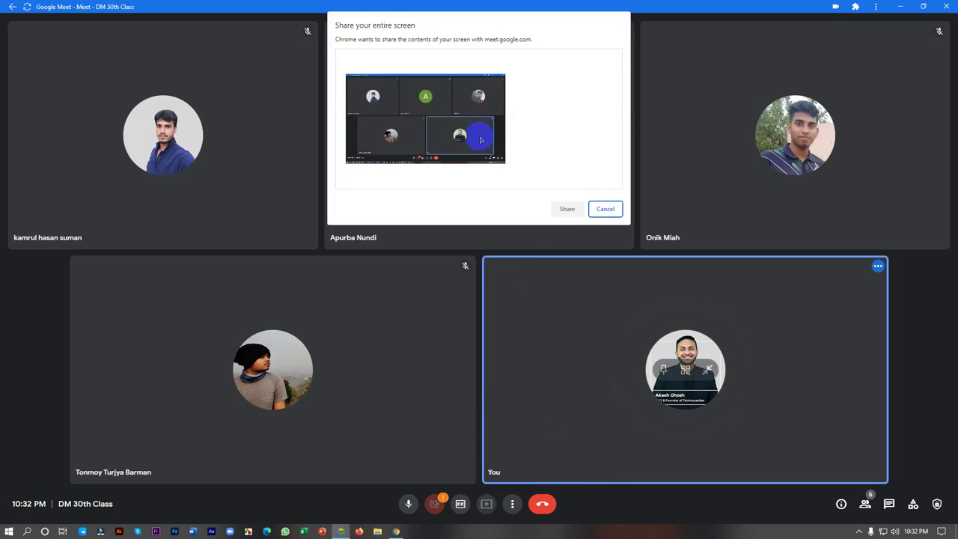
{"action": "left_click", "coordinate": [483, 165]}
{"action": "left_click", "coordinate": [566, 213]}
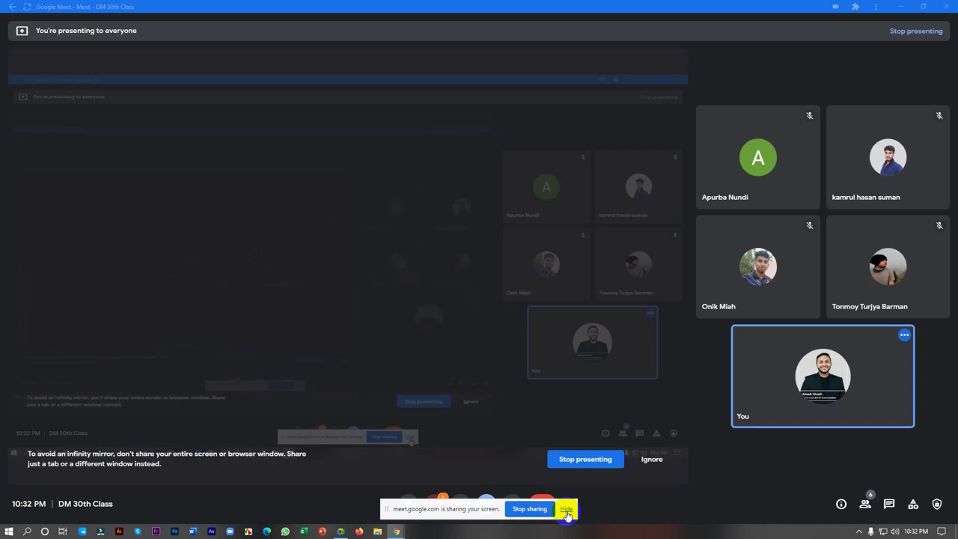
{"action": "left_click", "coordinate": [567, 510]}
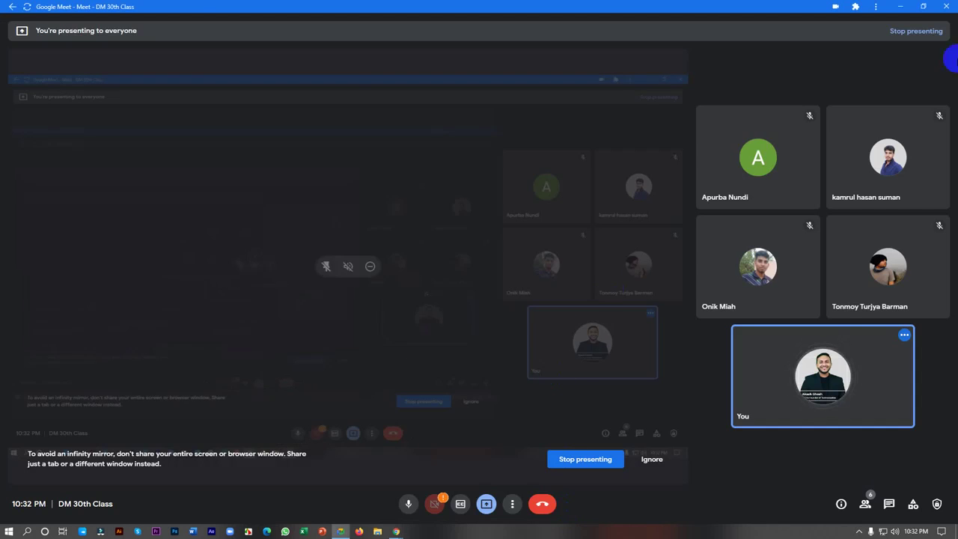
{"action": "left_click", "coordinate": [900, 6]}
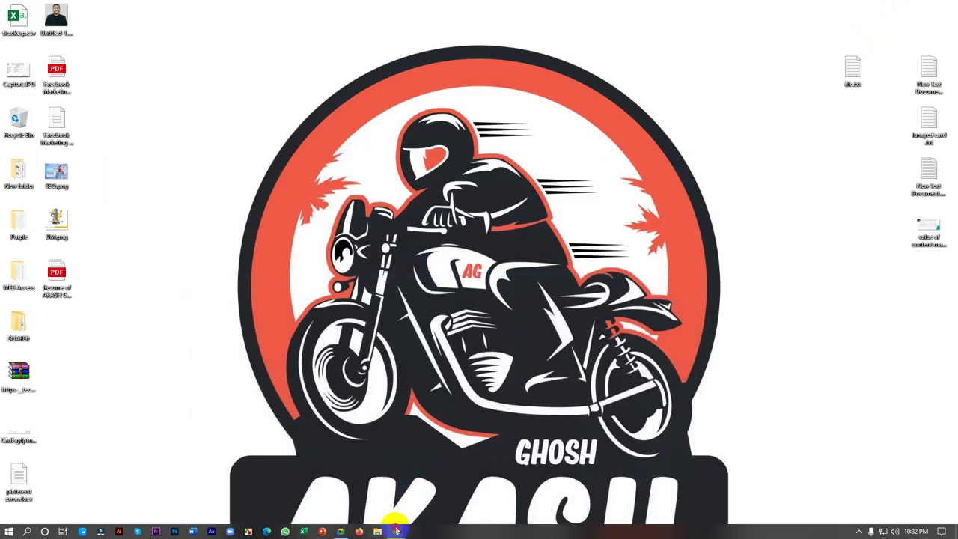
Switch to Chrome, search for google analytics in a new tab and open the Google Analytics site
{"action": "mouse_move", "coordinate": [395, 530]}
{"action": "left_click", "coordinate": [367, 498]}
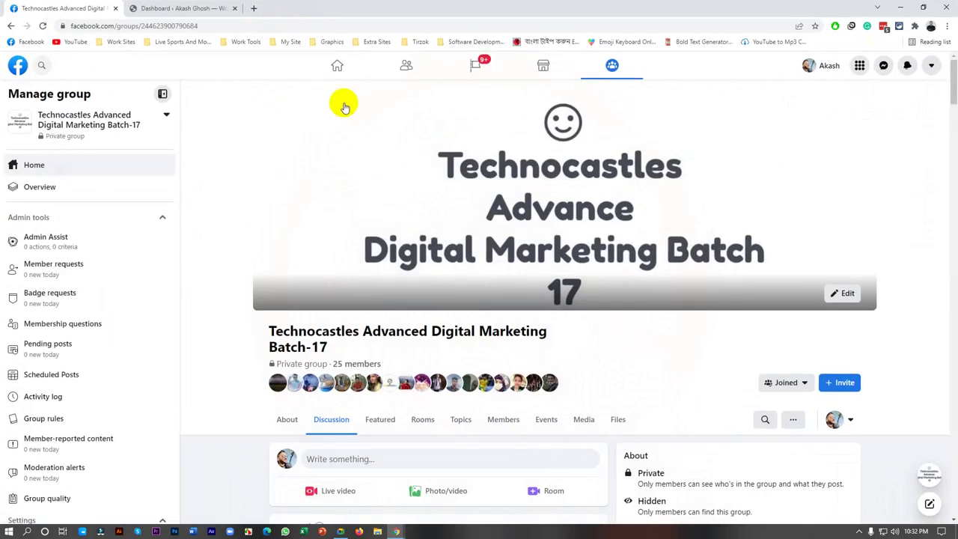
{"action": "left_click", "coordinate": [254, 8]}
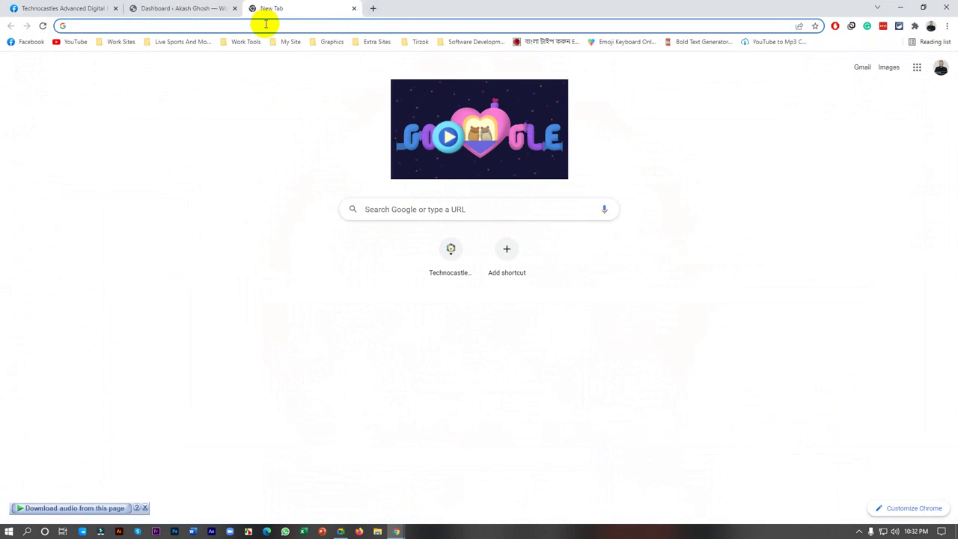
{"action": "type", "text": "google "}
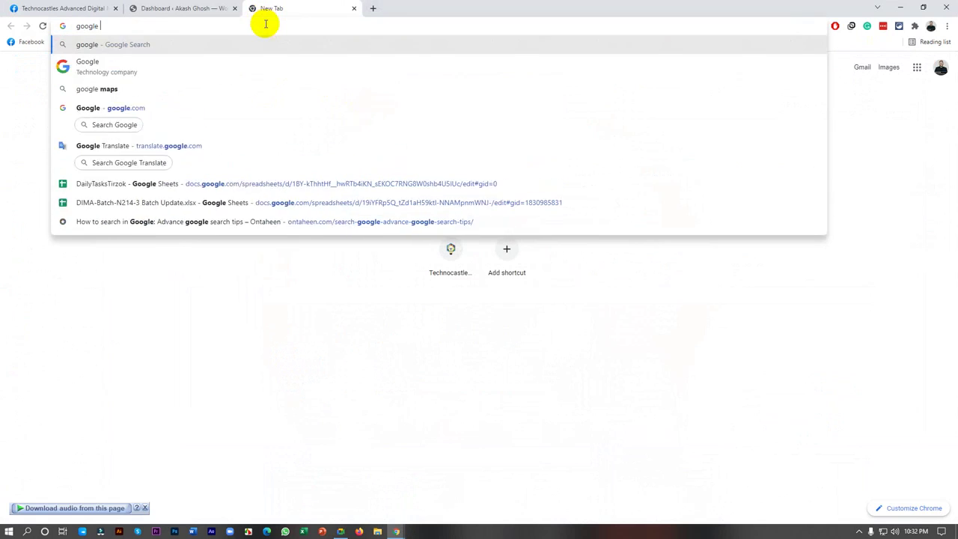
{"action": "type", "text": "ana"}
{"action": "key", "text": "Return"}
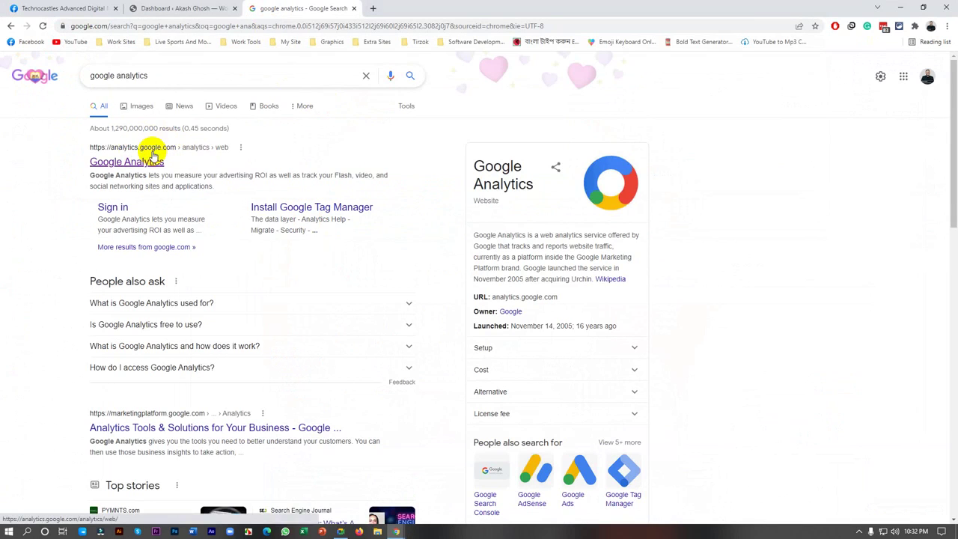
{"action": "left_click", "coordinate": [154, 158]}
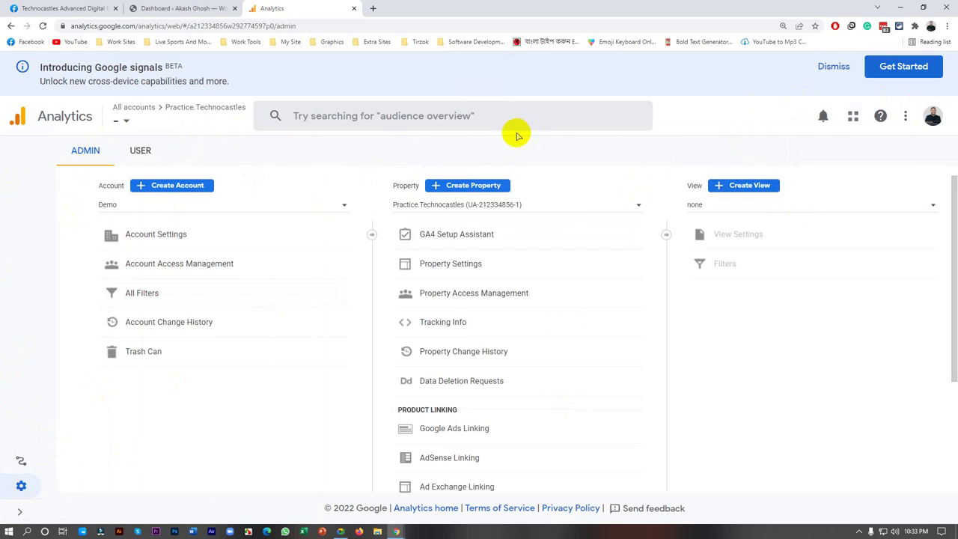
Start creating a new Analytics account from the admin settings and name it "Abc"
{"action": "left_click", "coordinate": [23, 487]}
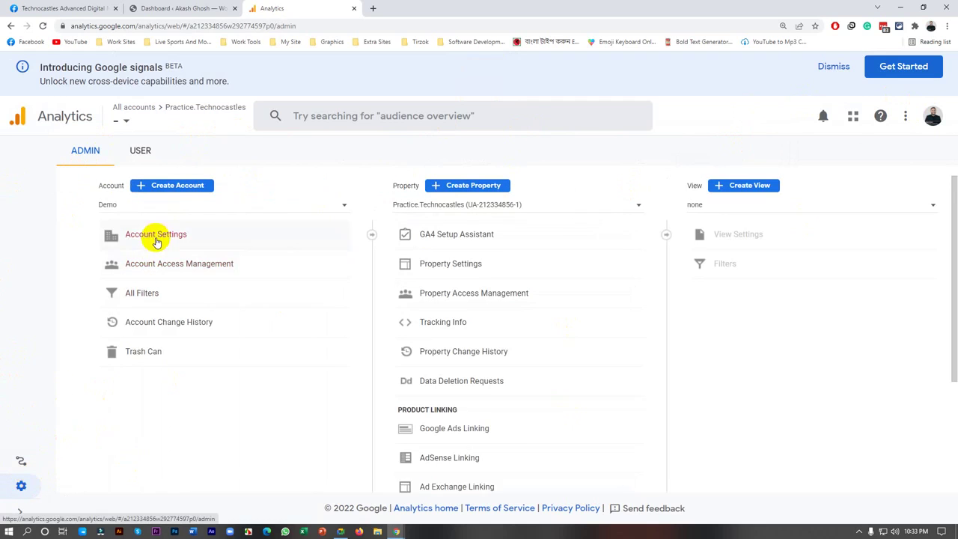
{"action": "left_click", "coordinate": [165, 187]}
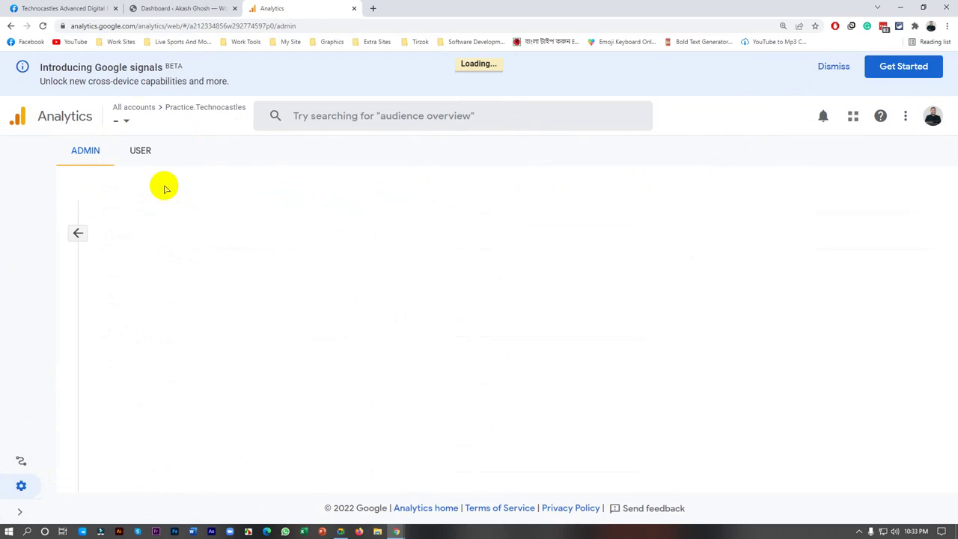
{"action": "left_click", "coordinate": [217, 312]}
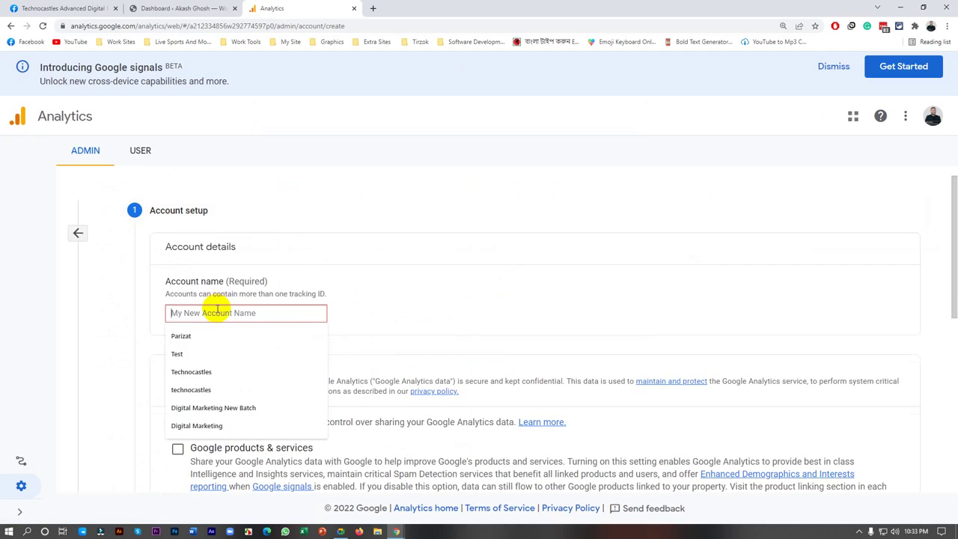
{"action": "type", "text": "Inj"}
{"action": "key", "text": "BackSpace"}
{"action": "key", "text": "BackSpace"}
{"action": "key", "text": "BackSpace"}
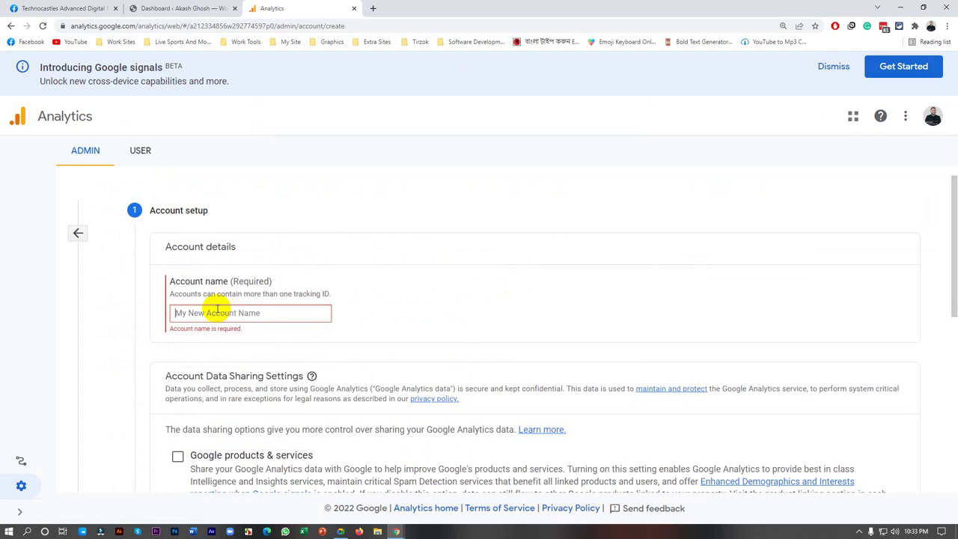
{"action": "type", "text": "Abc"}
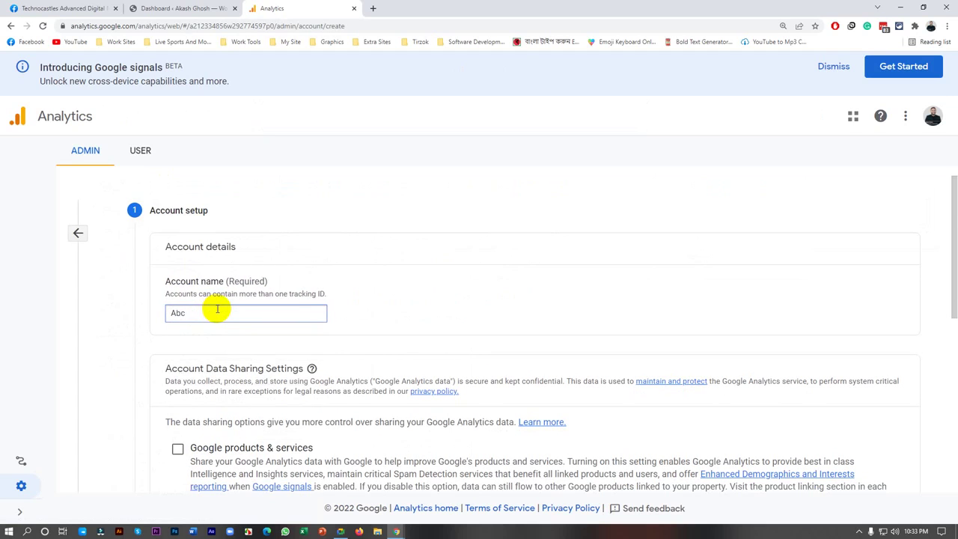
Enable the Google products & services data sharing option and continue to the property setup
{"action": "scroll", "coordinate": [217, 310], "scroll_direction": "down", "scroll_amount": 2}
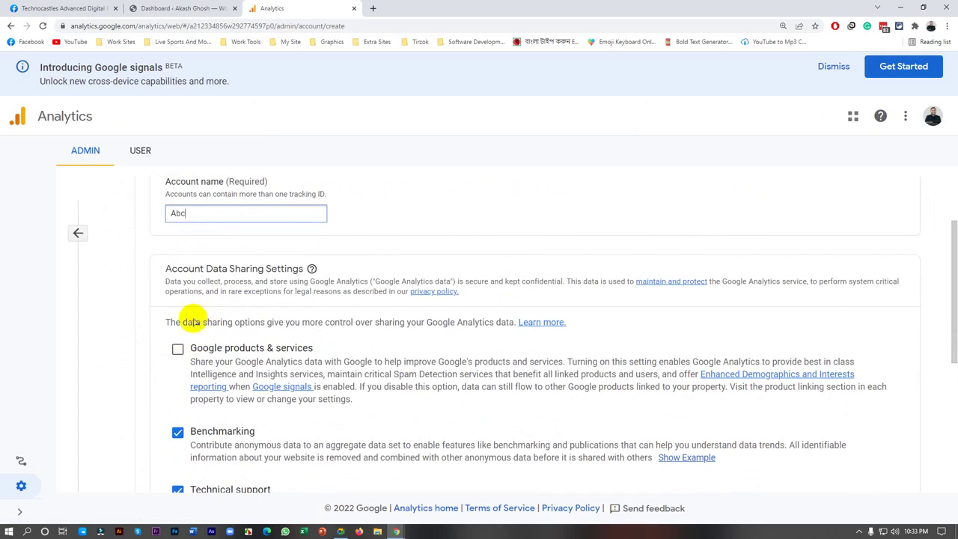
{"action": "left_click", "coordinate": [178, 349]}
{"action": "scroll", "coordinate": [202, 355], "scroll_direction": "down", "scroll_amount": 1}
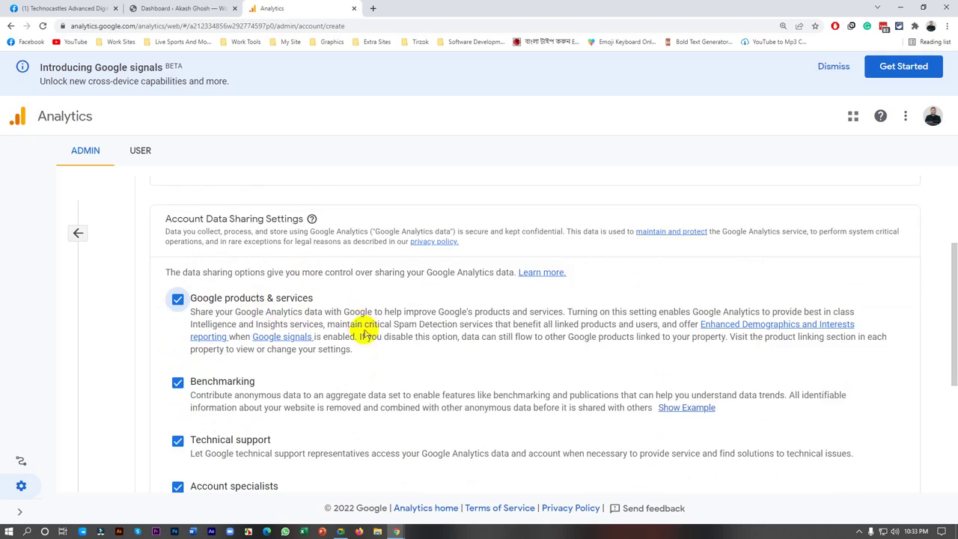
{"action": "scroll", "coordinate": [336, 388], "scroll_direction": "down", "scroll_amount": 2}
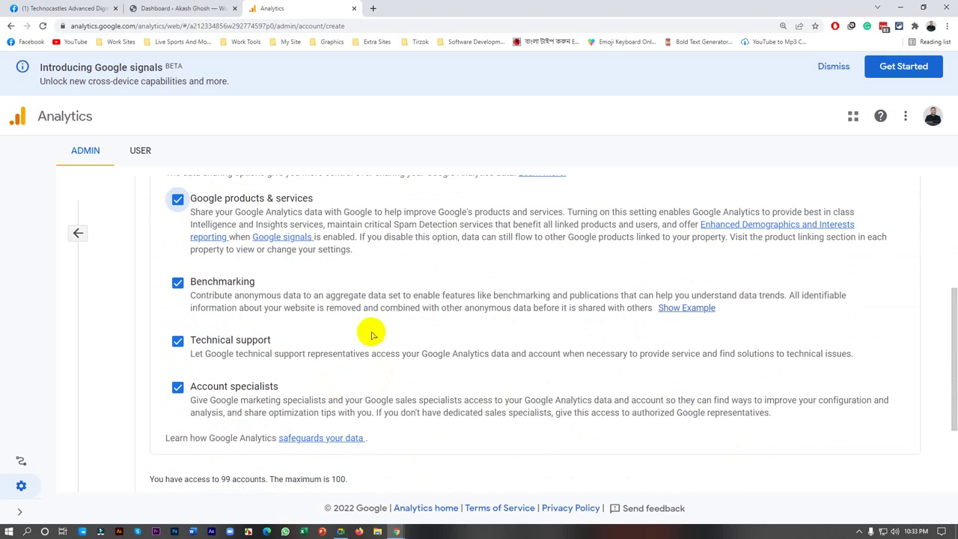
{"action": "scroll", "coordinate": [225, 321], "scroll_direction": "up", "scroll_amount": 2}
{"action": "scroll", "coordinate": [271, 339], "scroll_direction": "down", "scroll_amount": 4}
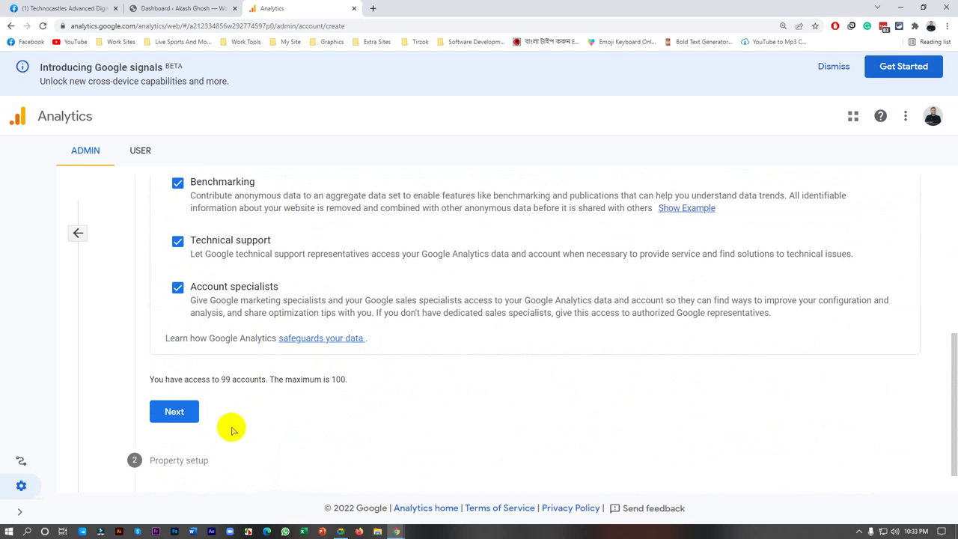
{"action": "left_click", "coordinate": [179, 413]}
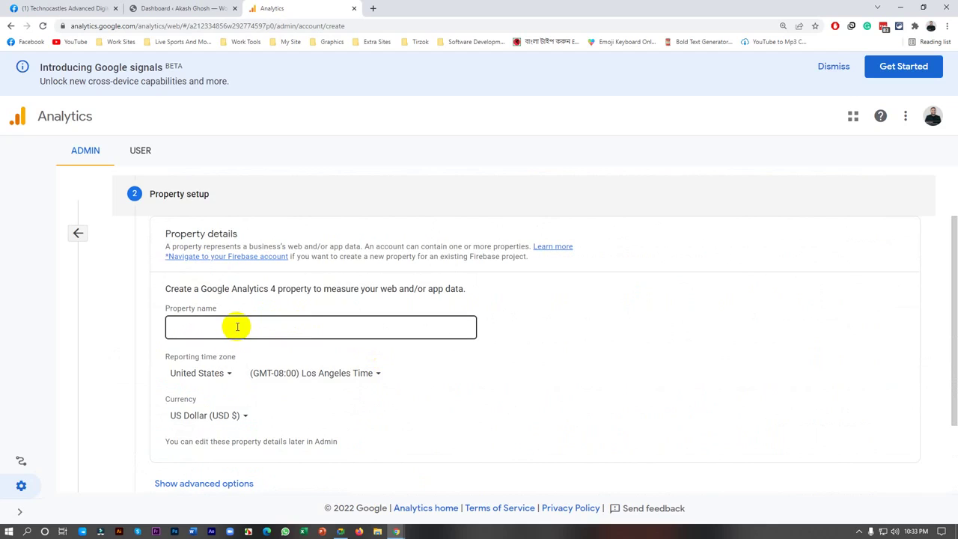
Name the property "ABCmy website" and set its reporting time zone to Bangladesh
{"action": "left_click", "coordinate": [237, 326]}
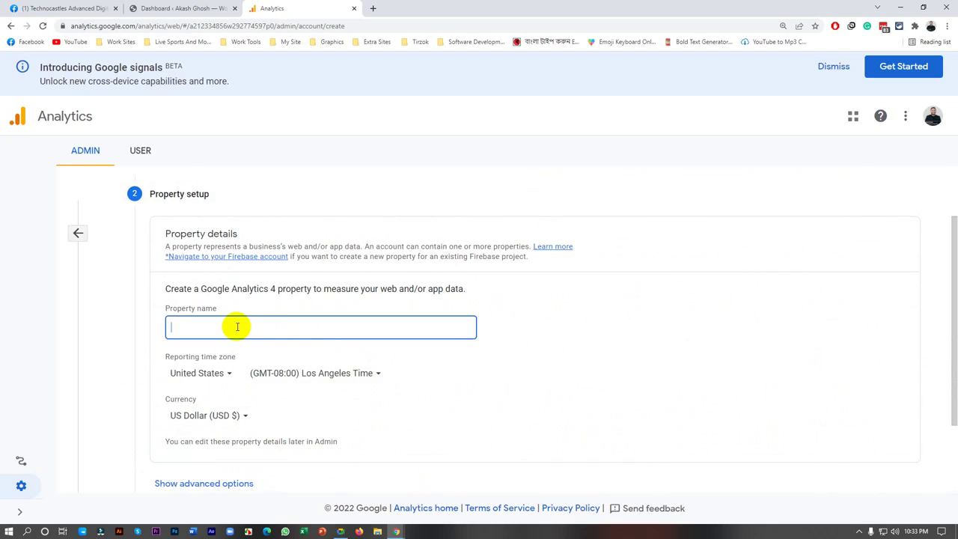
{"action": "type", "text": "ABC"}
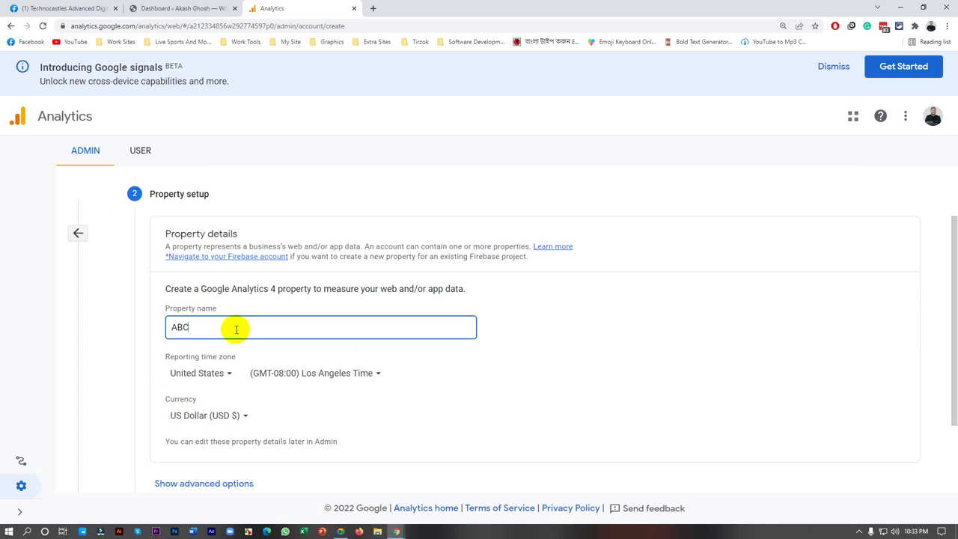
{"action": "left_click", "coordinate": [232, 374]}
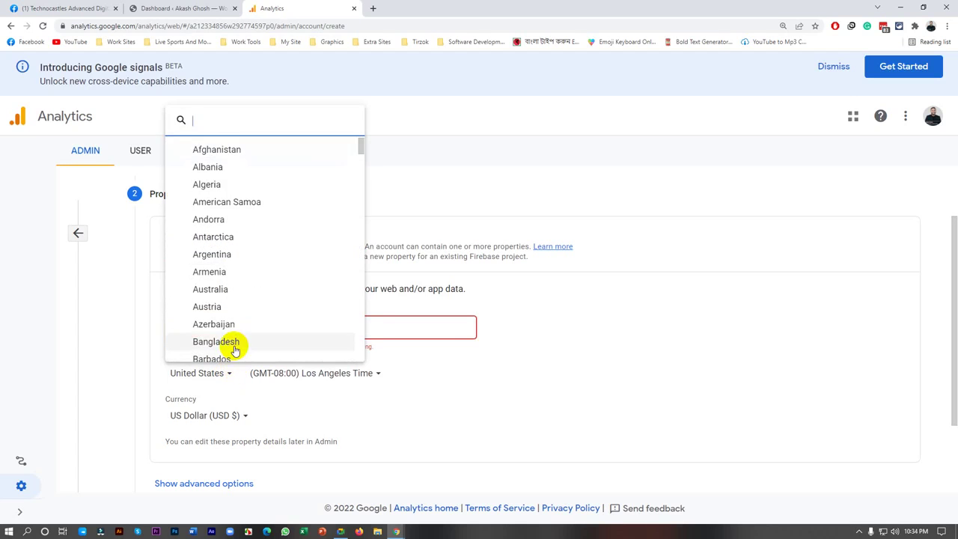
{"action": "left_click", "coordinate": [234, 343]}
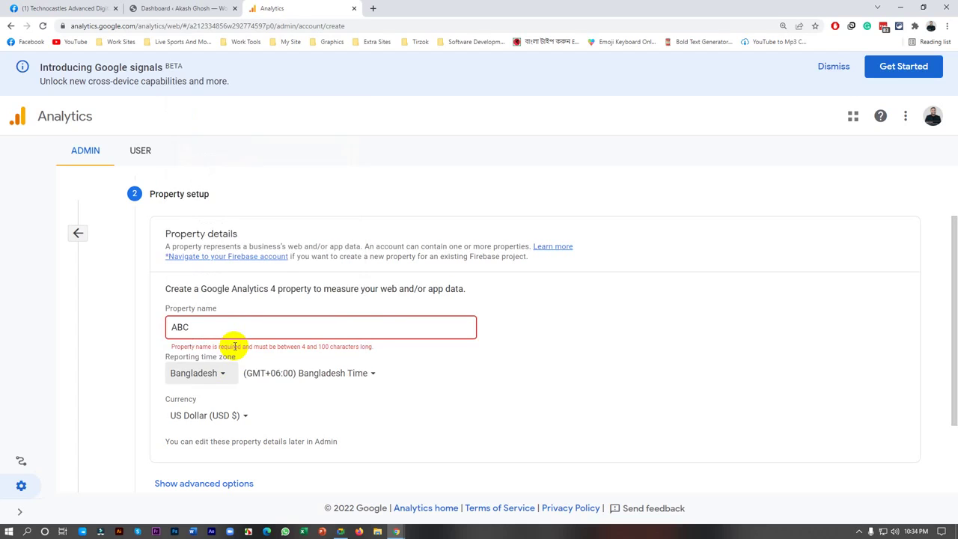
{"action": "left_click", "coordinate": [234, 329]}
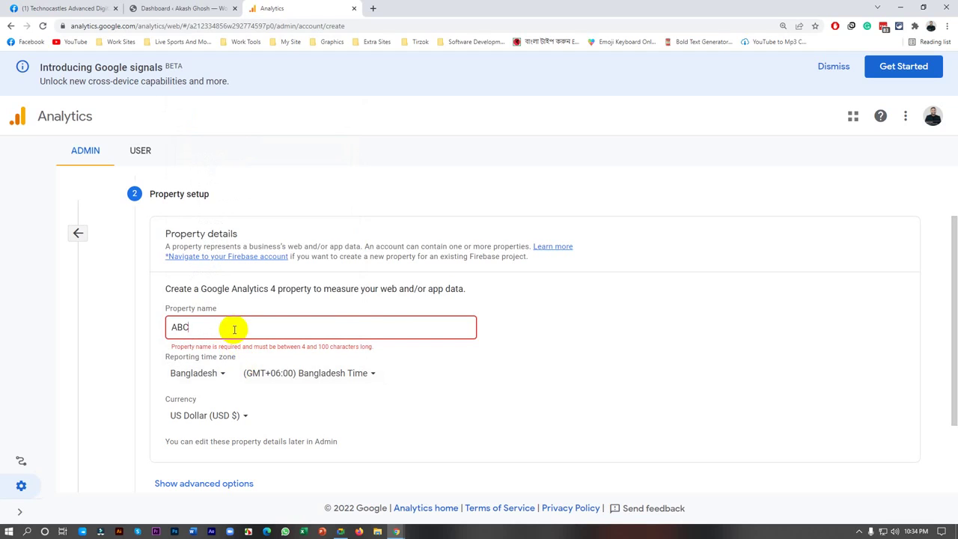
{"action": "type", "text": "my "}
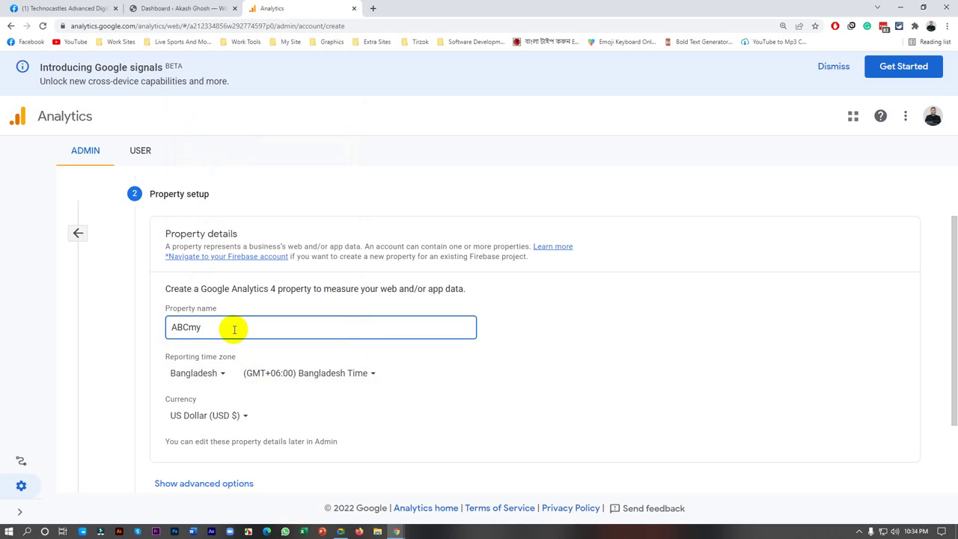
{"action": "type", "text": "website"}
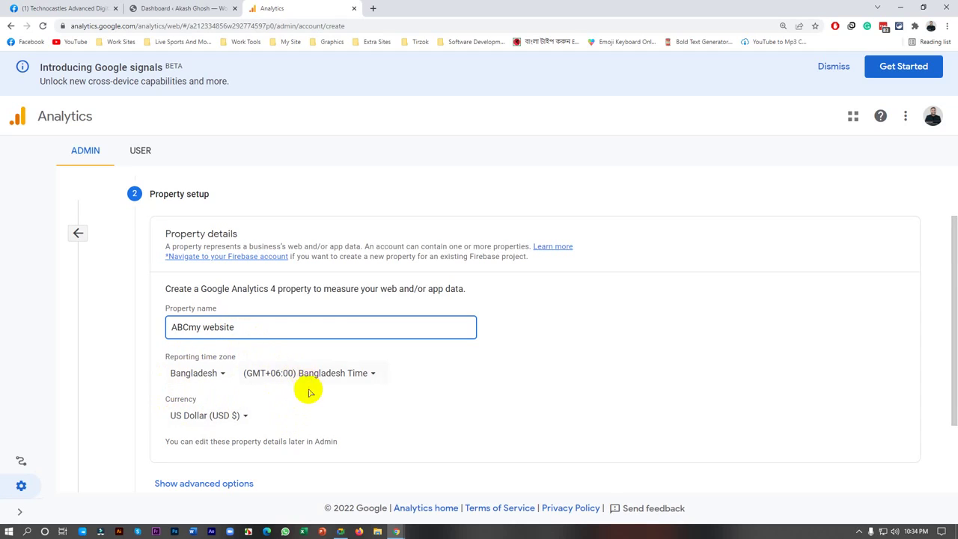
{"action": "scroll", "coordinate": [308, 392], "scroll_direction": "down", "scroll_amount": 1}
{"action": "left_click", "coordinate": [210, 384]}
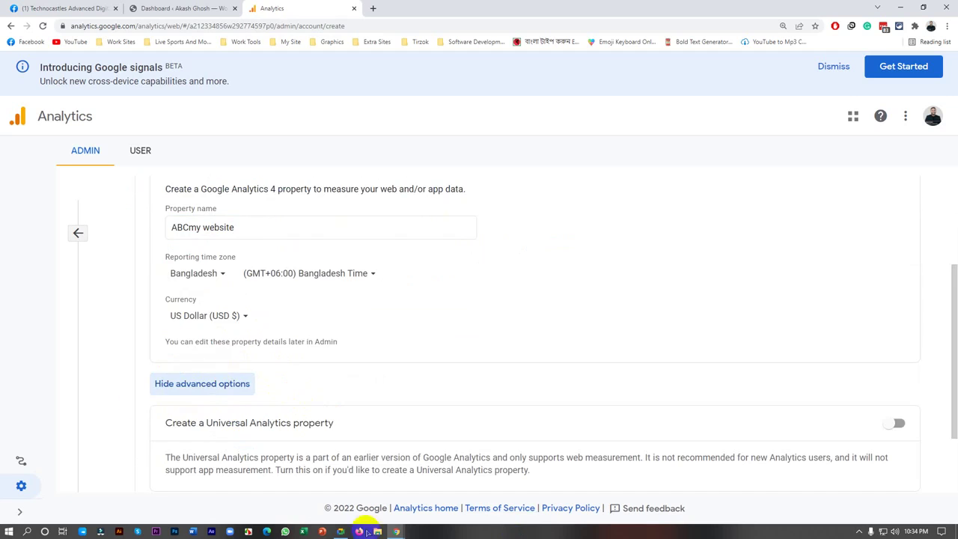
{"action": "scroll", "coordinate": [167, 327], "scroll_direction": "down", "scroll_amount": 1}
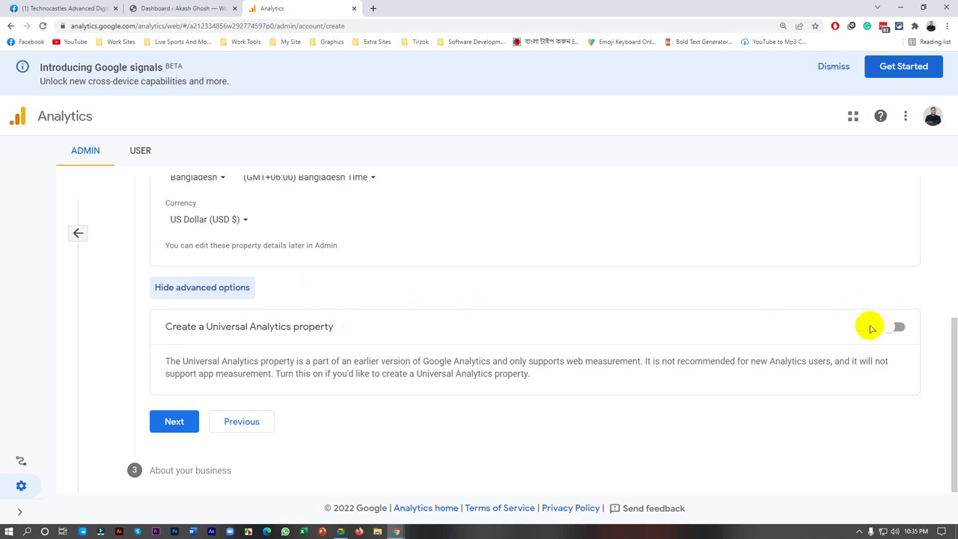
{"action": "left_click", "coordinate": [895, 327]}
{"action": "scroll", "coordinate": [274, 359], "scroll_direction": "down", "scroll_amount": 2}
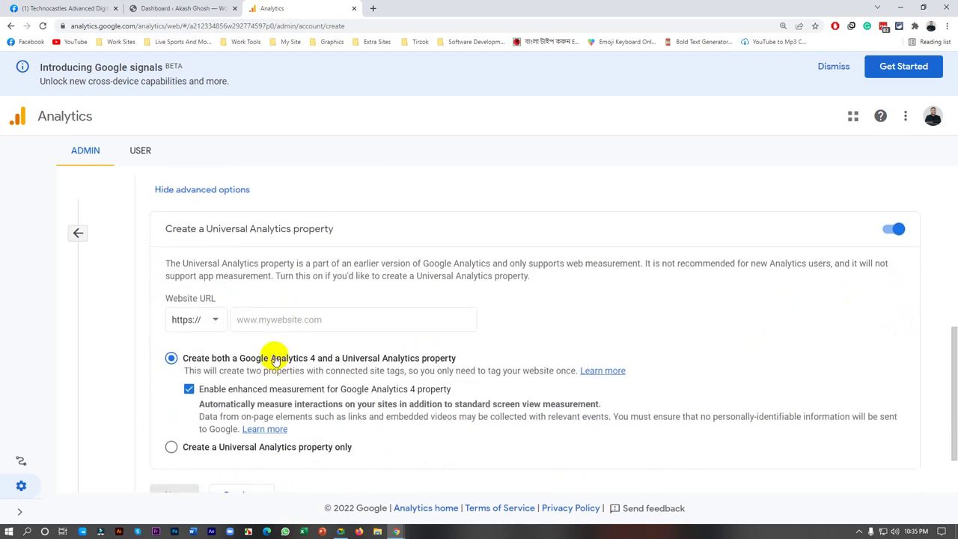
{"action": "left_click", "coordinate": [282, 316]}
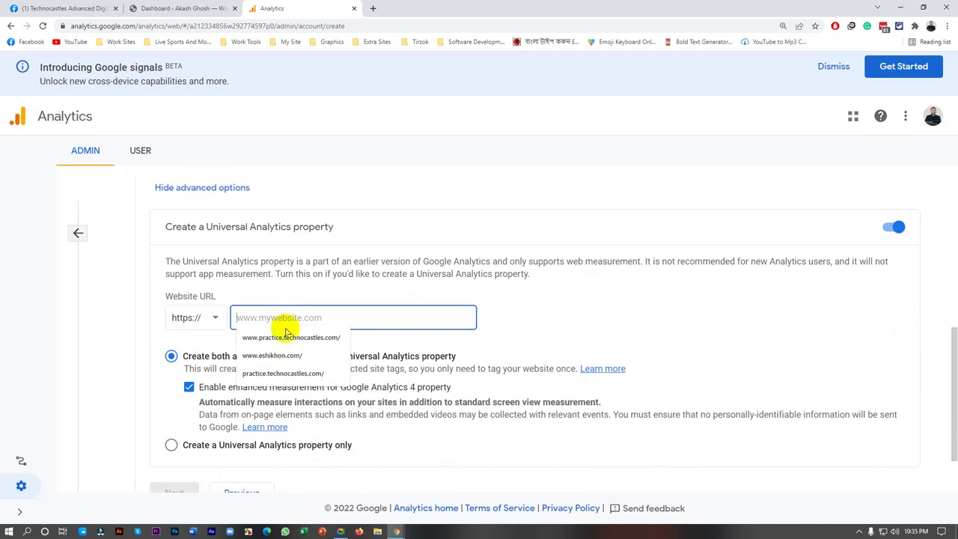
{"action": "left_click", "coordinate": [288, 336]}
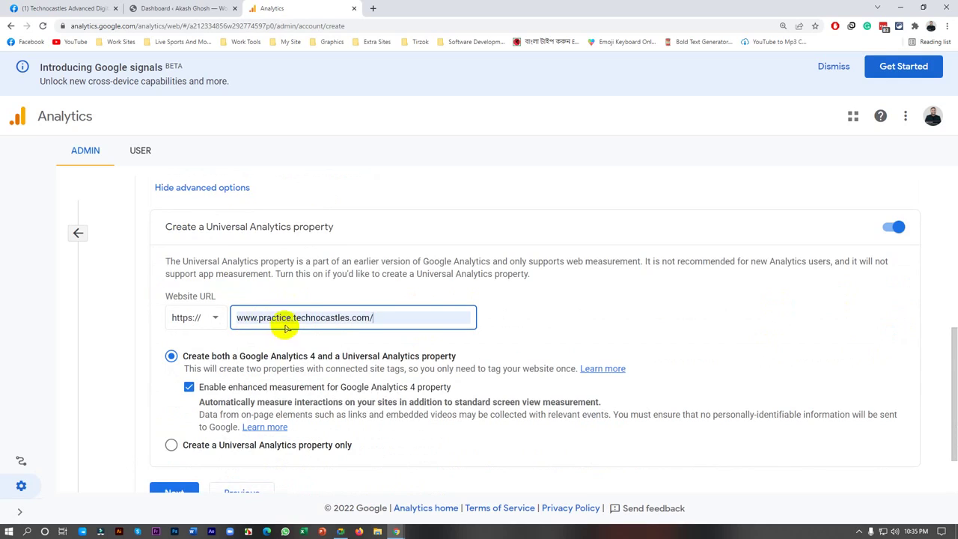
Choose to create a Universal Analytics property only and continue to the business information
{"action": "scroll", "coordinate": [298, 317], "scroll_direction": "down", "scroll_amount": 1}
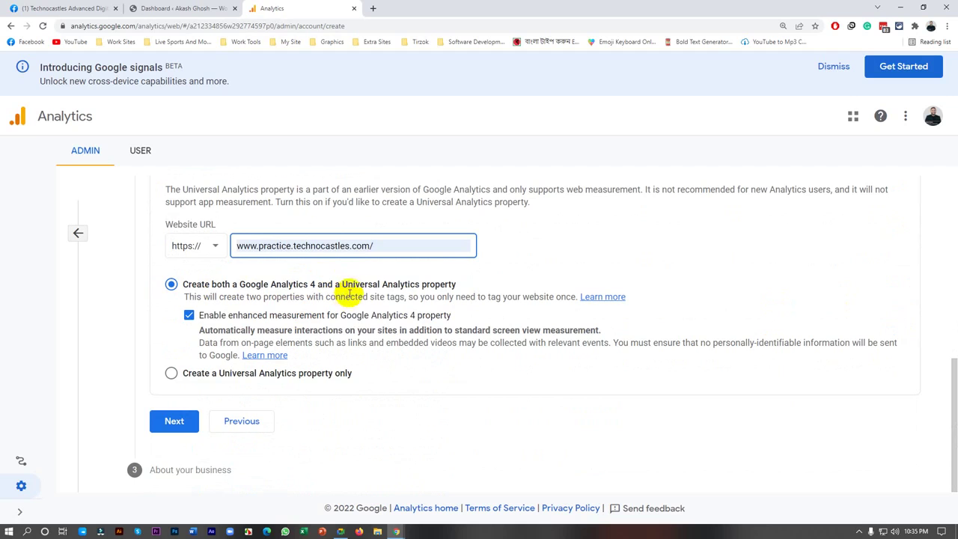
{"action": "left_click", "coordinate": [172, 372]}
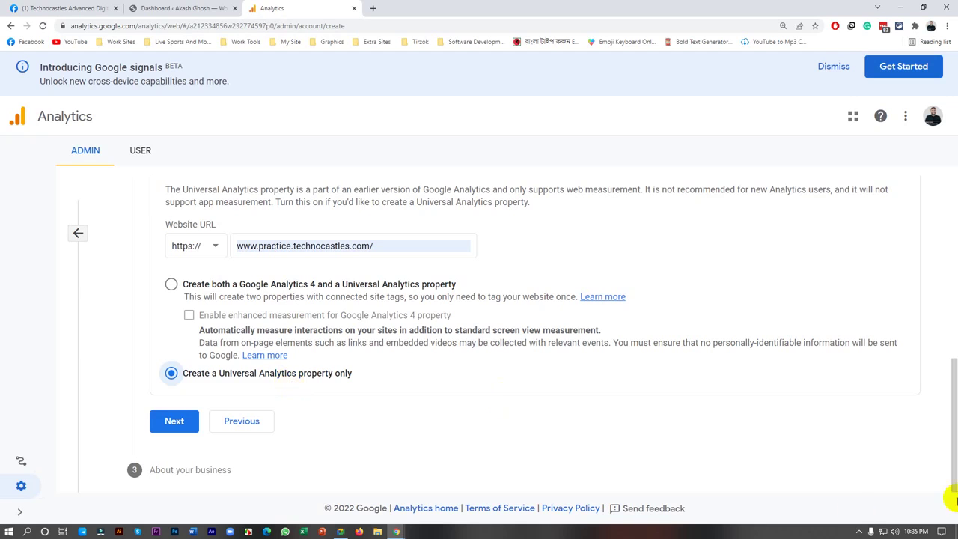
{"action": "left_click", "coordinate": [180, 421]}
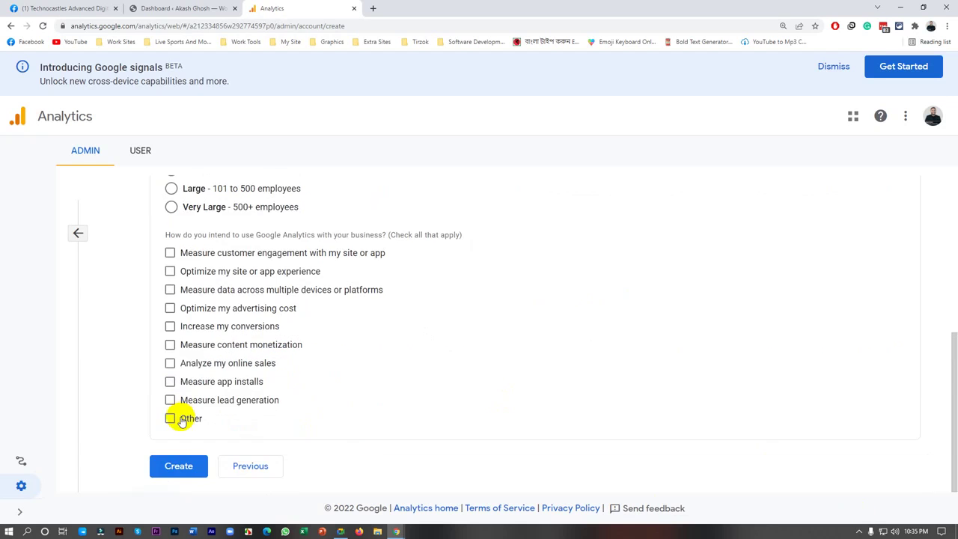
Set the industry category in the business information to Internet & Telecom
{"action": "scroll", "coordinate": [189, 364], "scroll_direction": "up", "scroll_amount": 2}
{"action": "scroll", "coordinate": [191, 353], "scroll_direction": "up", "scroll_amount": 1}
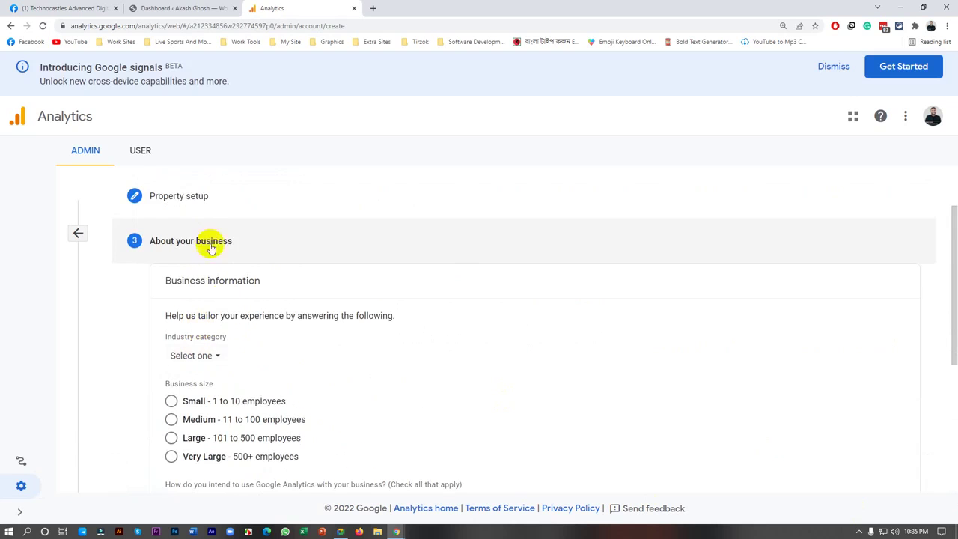
{"action": "left_click", "coordinate": [217, 357]}
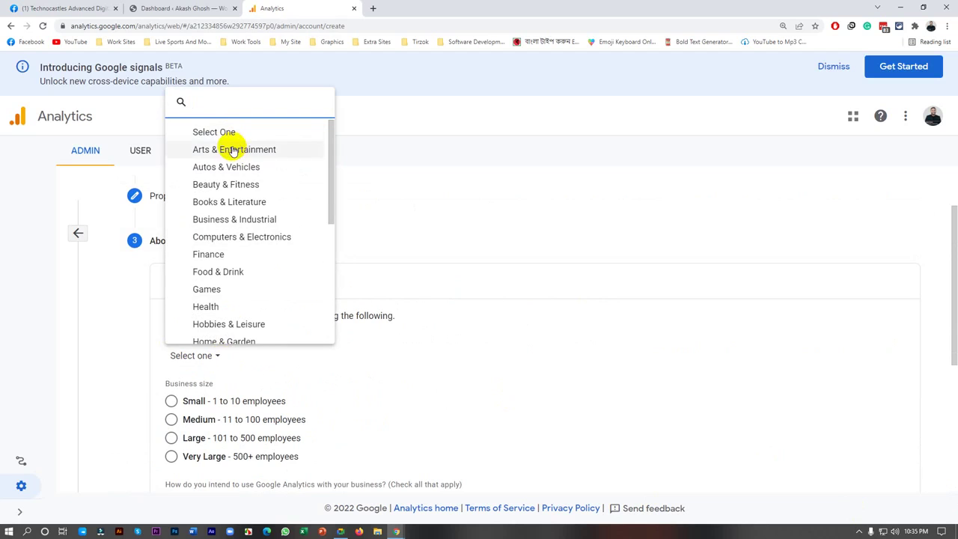
{"action": "scroll", "coordinate": [238, 185], "scroll_direction": "down", "scroll_amount": 4}
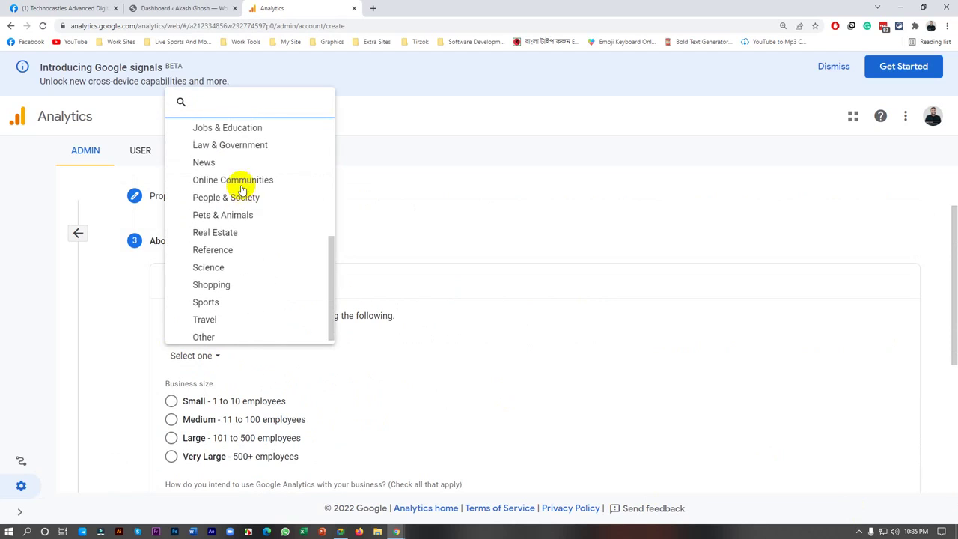
{"action": "scroll", "coordinate": [243, 193], "scroll_direction": "up", "scroll_amount": 3}
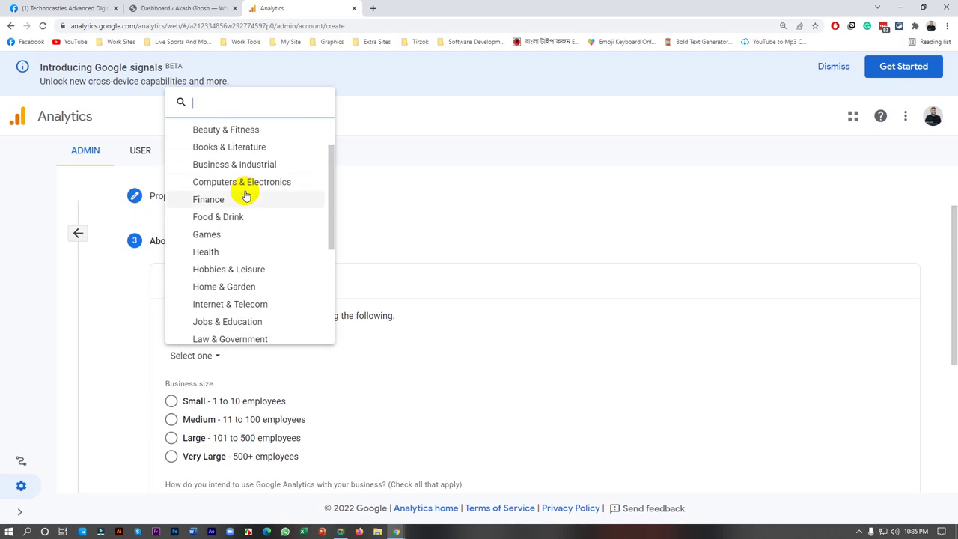
{"action": "scroll", "coordinate": [245, 195], "scroll_direction": "up", "scroll_amount": 1}
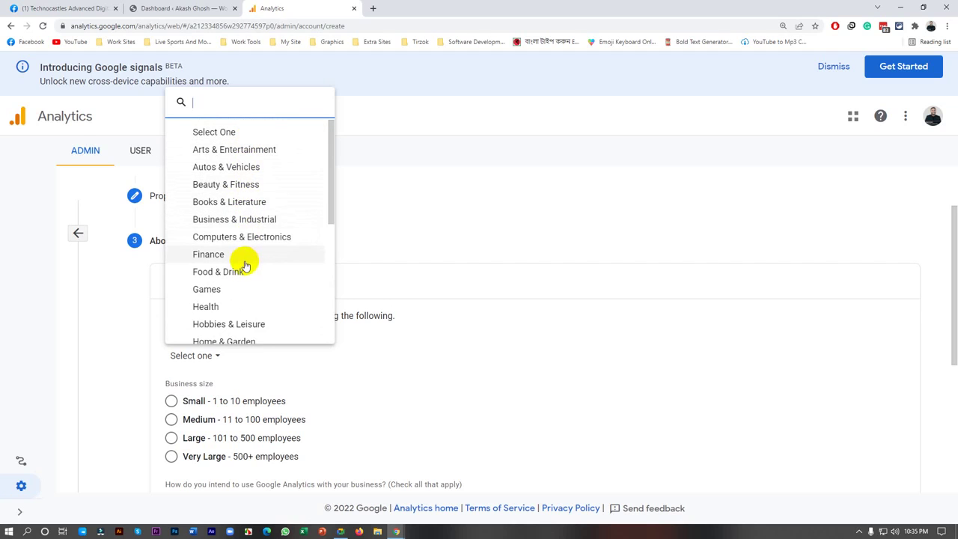
{"action": "scroll", "coordinate": [246, 259], "scroll_direction": "down", "scroll_amount": 4}
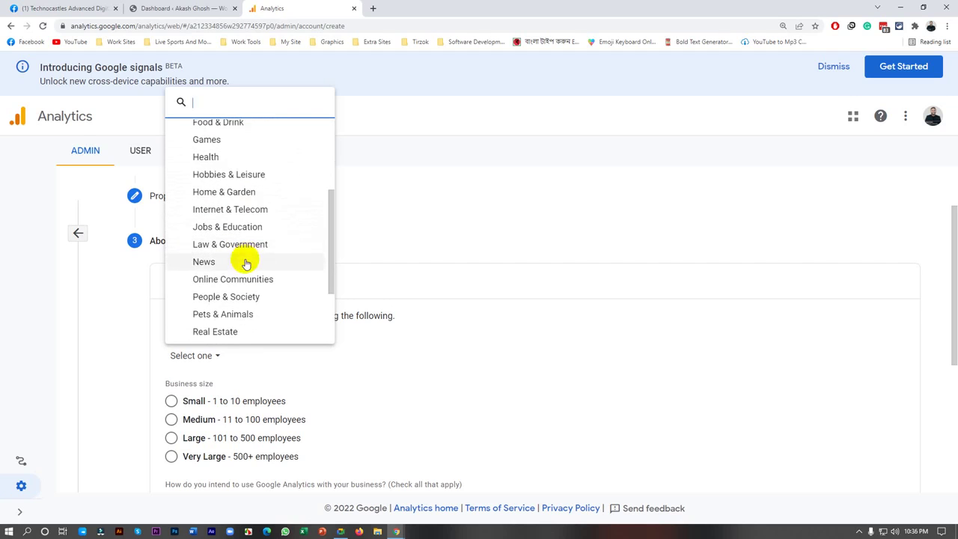
{"action": "left_click", "coordinate": [253, 211]}
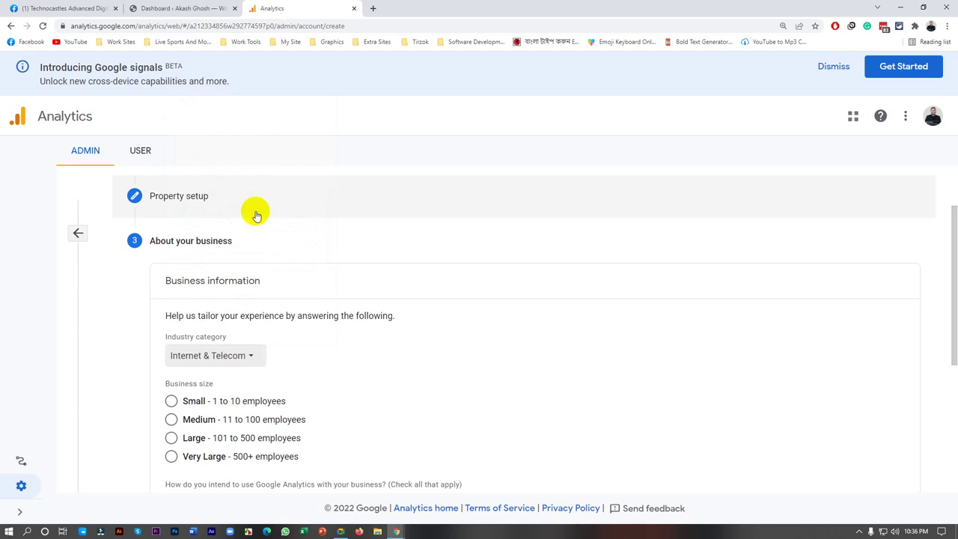
Reopen the industry category list to review its options
{"action": "left_click", "coordinate": [236, 360]}
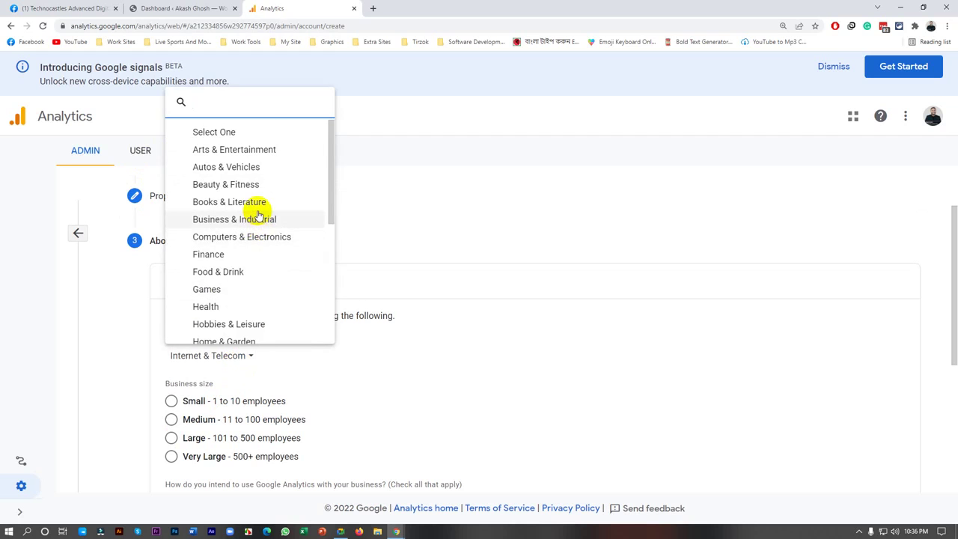
{"action": "scroll", "coordinate": [255, 218], "scroll_direction": "down", "scroll_amount": 1}
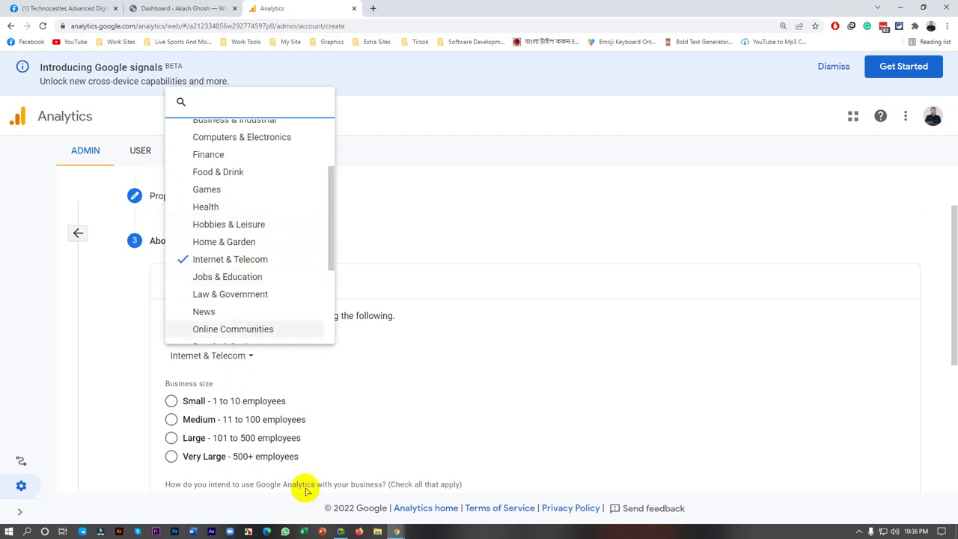
Switch to the Google Meet call, admit the waiting participant and return to the Analytics account form
{"action": "left_click", "coordinate": [342, 531]}
{"action": "left_click", "coordinate": [580, 76]}
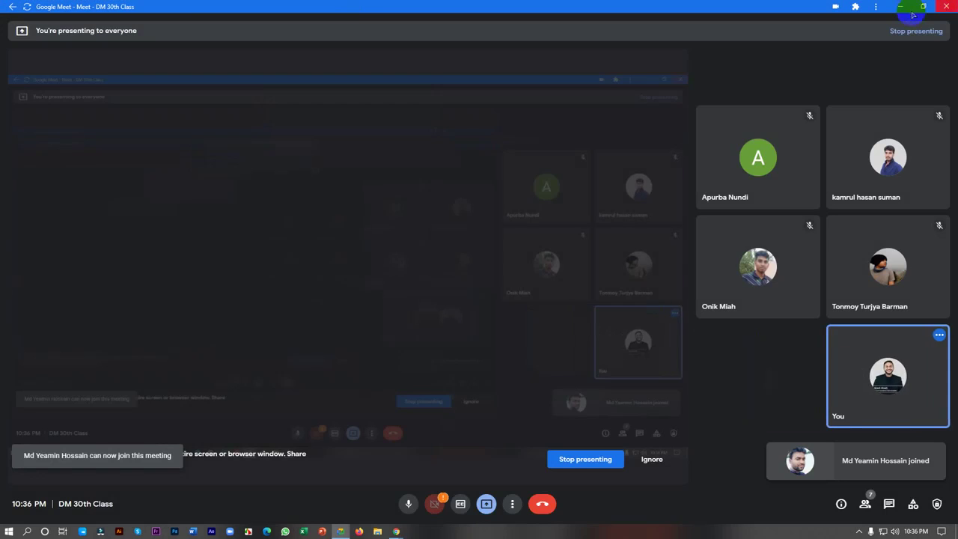
{"action": "left_click", "coordinate": [907, 9]}
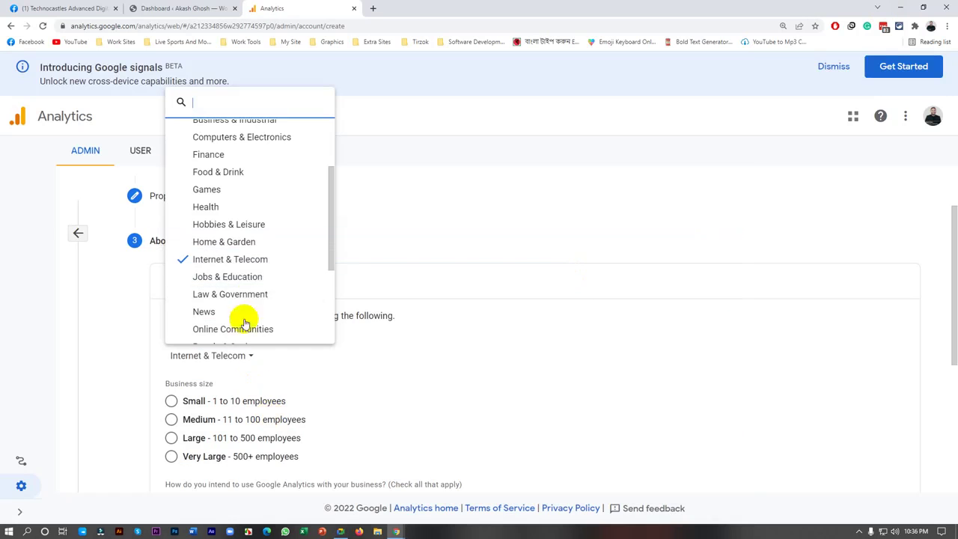
Look through the rest of the industry categories and close the list without changing the selection
{"action": "scroll", "coordinate": [247, 307], "scroll_direction": "down", "scroll_amount": 3}
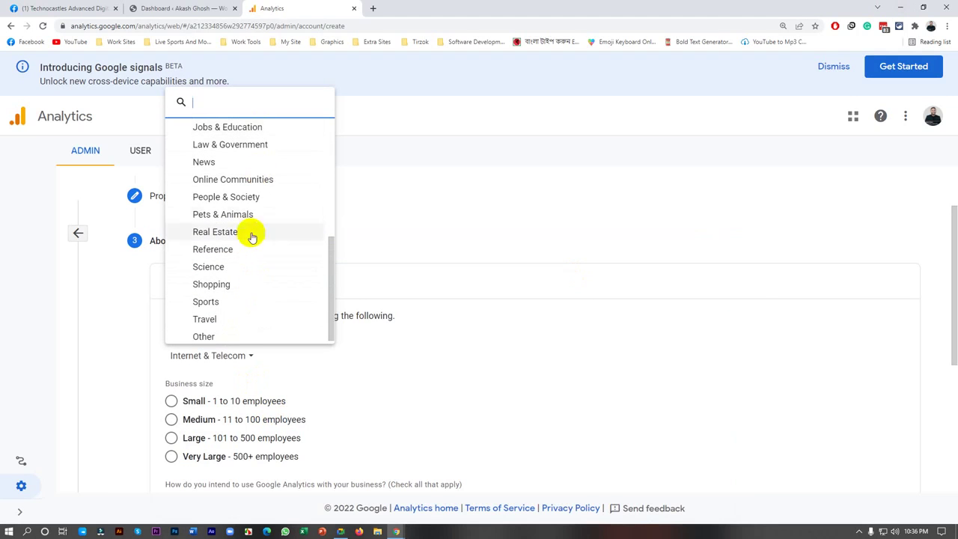
{"action": "scroll", "coordinate": [250, 291], "scroll_direction": "down", "scroll_amount": 1}
{"action": "scroll", "coordinate": [250, 290], "scroll_direction": "up", "scroll_amount": 2}
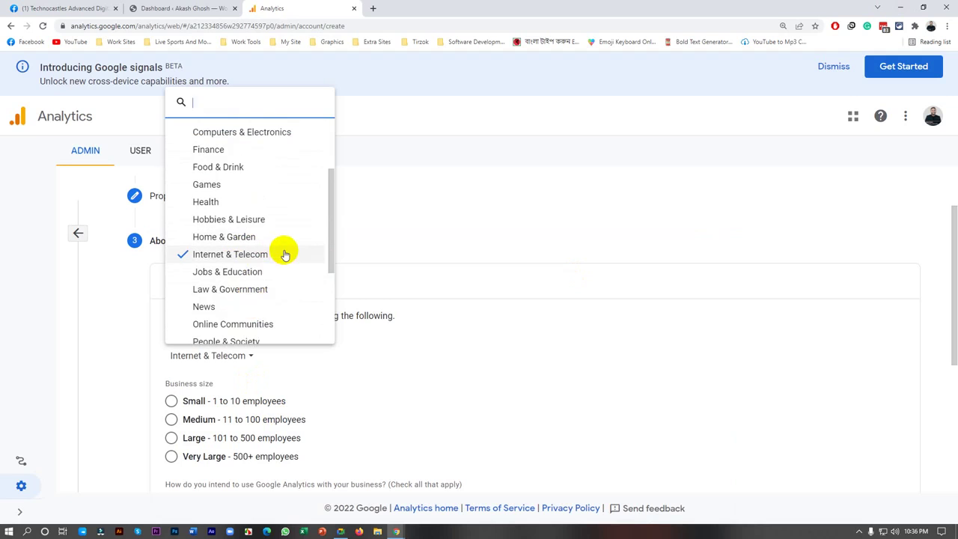
{"action": "scroll", "coordinate": [285, 255], "scroll_direction": "up", "scroll_amount": 2}
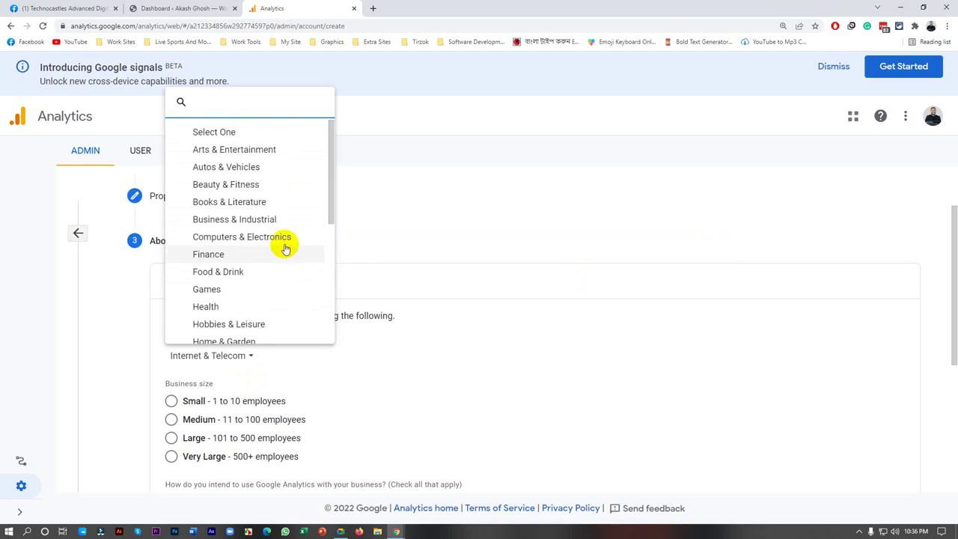
{"action": "left_click", "coordinate": [423, 239]}
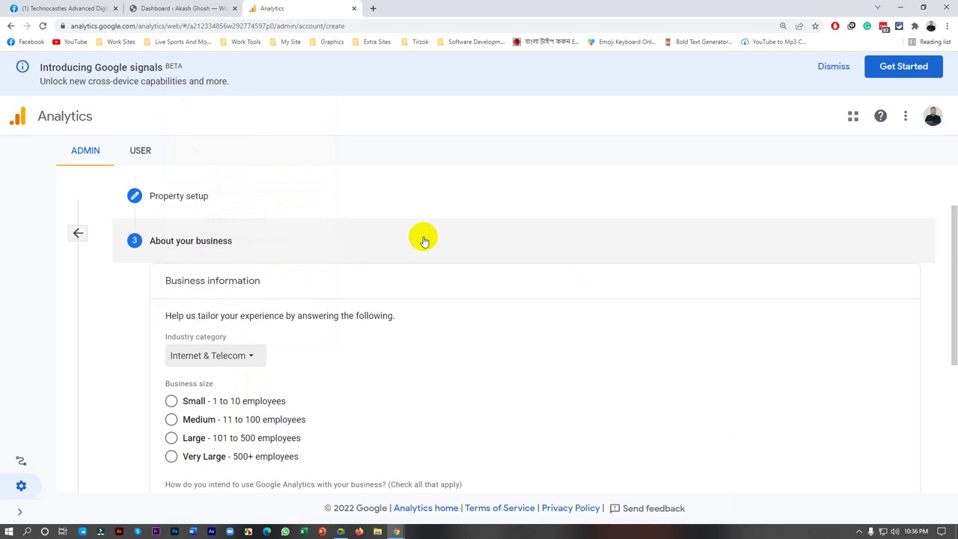
Set the business size to Small - 1 to 10 employees and select every intended use of Google Analytics except Other
{"action": "scroll", "coordinate": [167, 288], "scroll_direction": "down", "scroll_amount": 2}
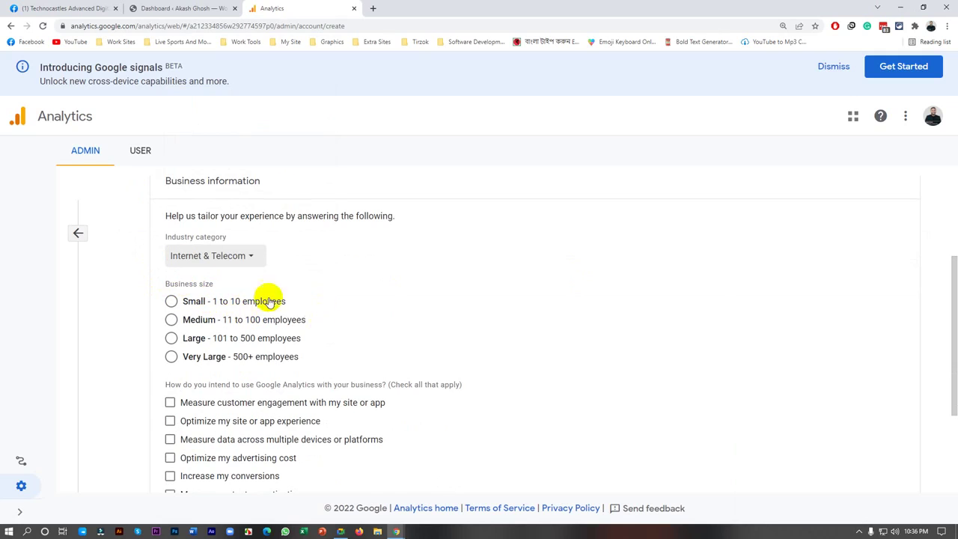
{"action": "left_click", "coordinate": [226, 307]}
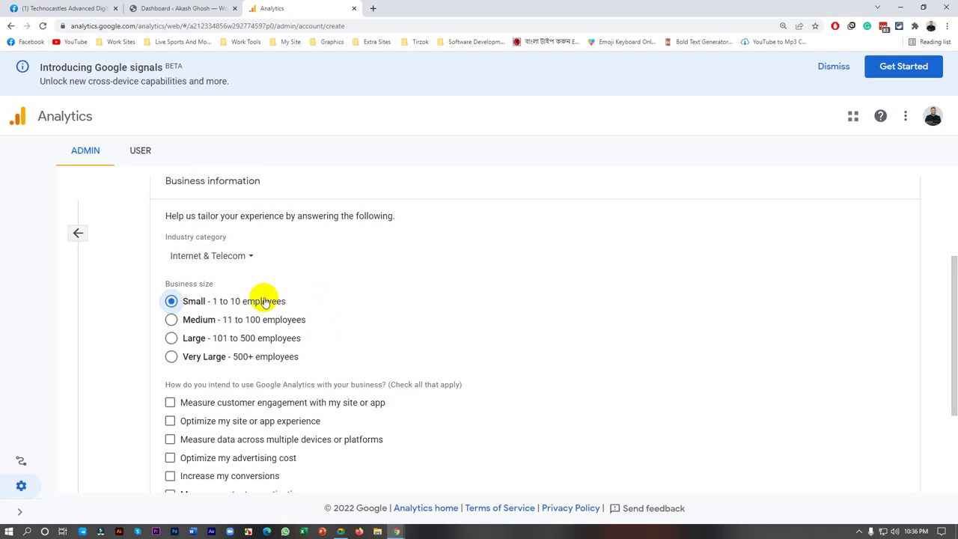
{"action": "scroll", "coordinate": [306, 317], "scroll_direction": "down", "scroll_amount": 2}
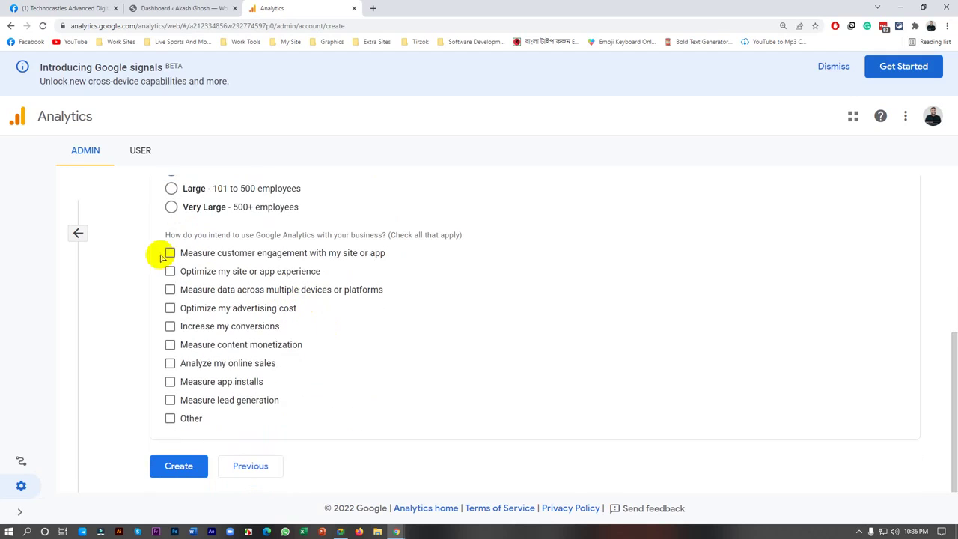
{"action": "left_click", "coordinate": [170, 252]}
{"action": "left_click", "coordinate": [170, 271]}
{"action": "left_click", "coordinate": [170, 290]}
{"action": "left_click", "coordinate": [170, 308]}
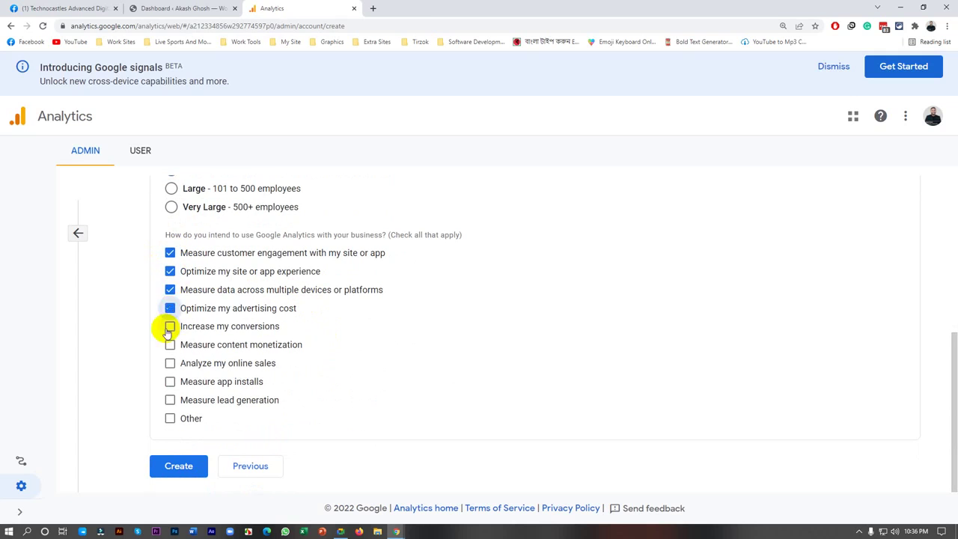
{"action": "left_click", "coordinate": [170, 401]}
Submit the account creation form and set the Terms of Service country to Bangladesh
{"action": "left_click", "coordinate": [195, 475]}
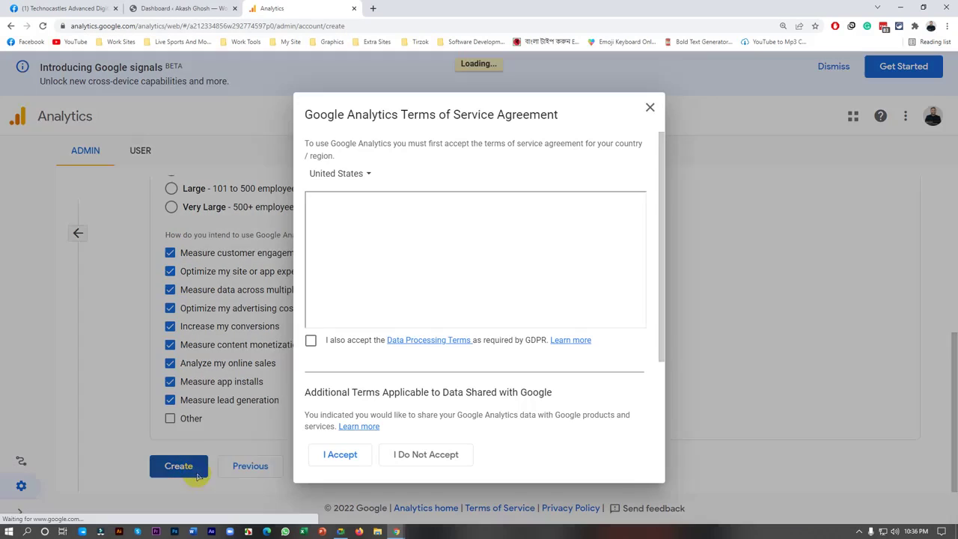
{"action": "left_click", "coordinate": [347, 178]}
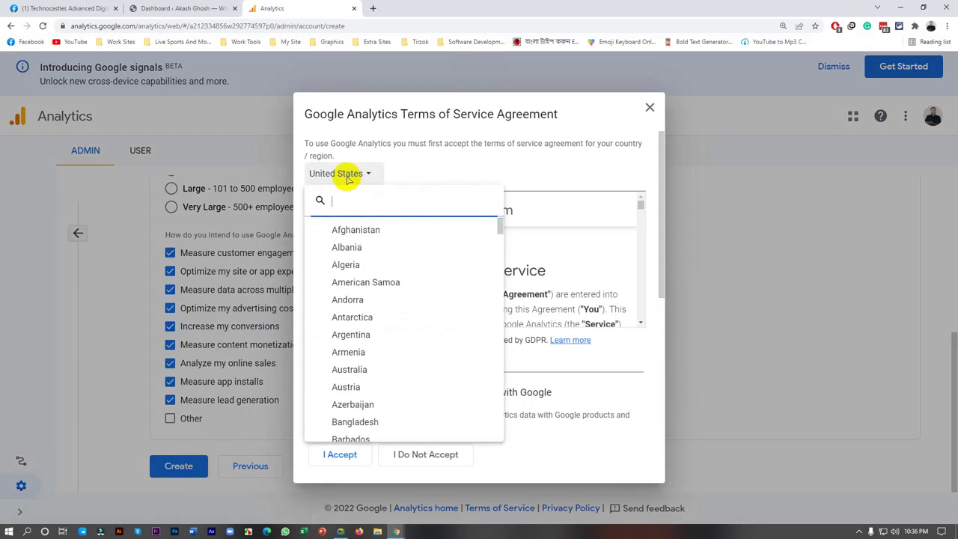
{"action": "scroll", "coordinate": [366, 341], "scroll_direction": "down", "scroll_amount": 1}
{"action": "left_click", "coordinate": [363, 321]}
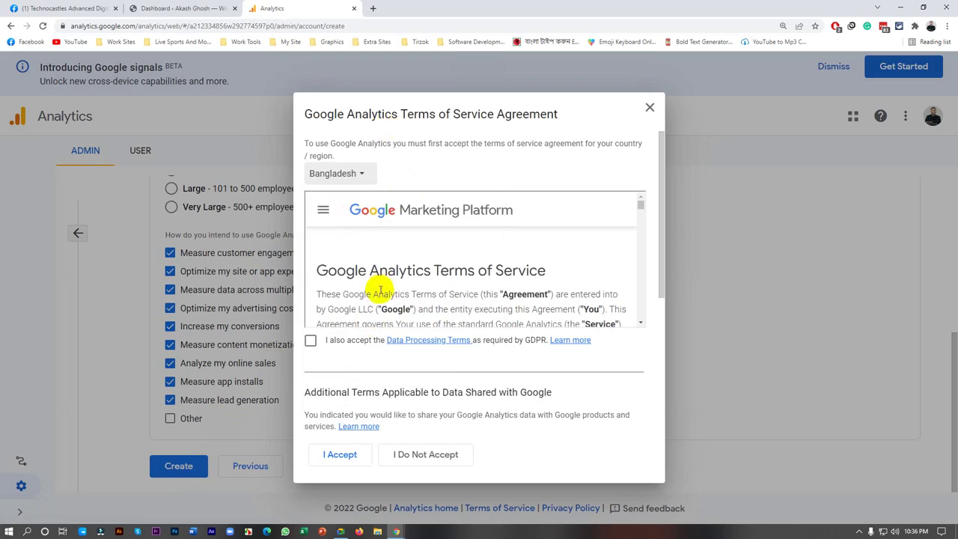
Accept the GDPR Data Processing Terms, the Measurement Controller-Controller Data Protection Terms and the overall Terms of Service Agreement
{"action": "left_click", "coordinate": [311, 341]}
{"action": "scroll", "coordinate": [371, 313], "scroll_direction": "down", "scroll_amount": 10}
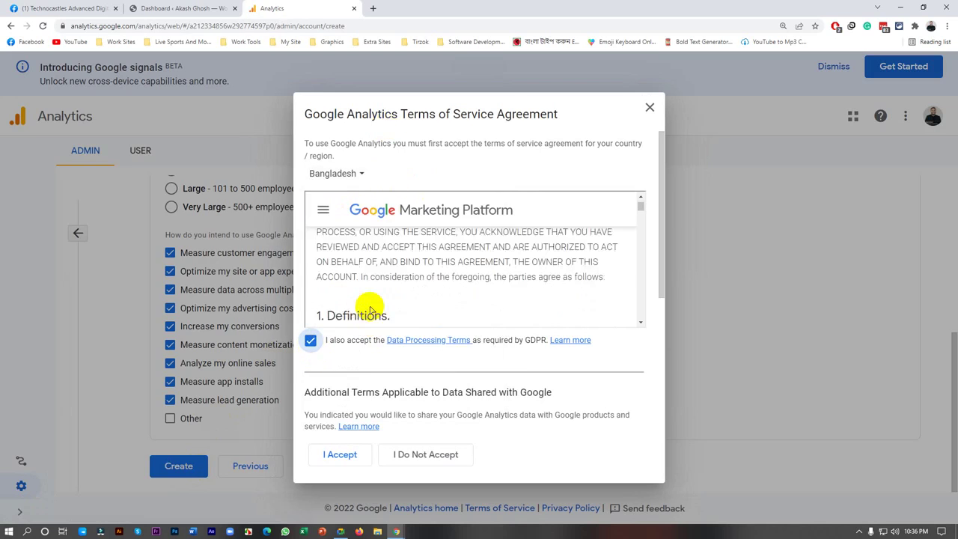
{"action": "scroll", "coordinate": [372, 313], "scroll_direction": "down", "scroll_amount": 20}
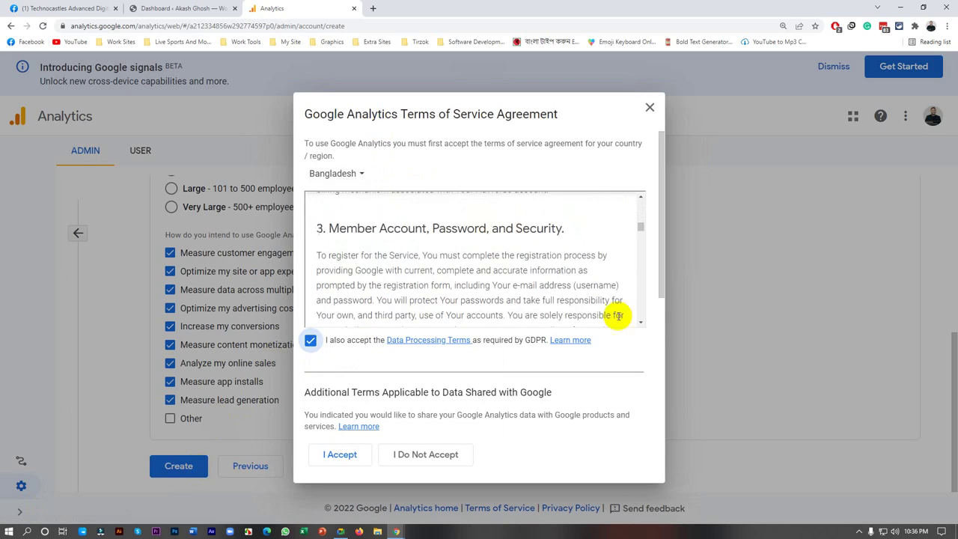
{"action": "scroll", "coordinate": [648, 313], "scroll_direction": "down", "scroll_amount": 4}
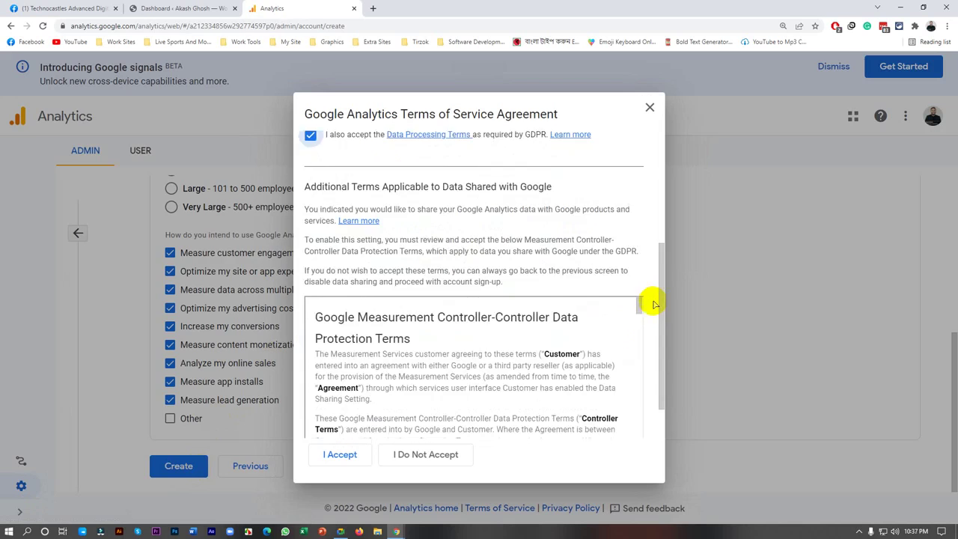
{"action": "left_click", "coordinate": [311, 414]}
{"action": "scroll", "coordinate": [359, 352], "scroll_direction": "down", "scroll_amount": 5}
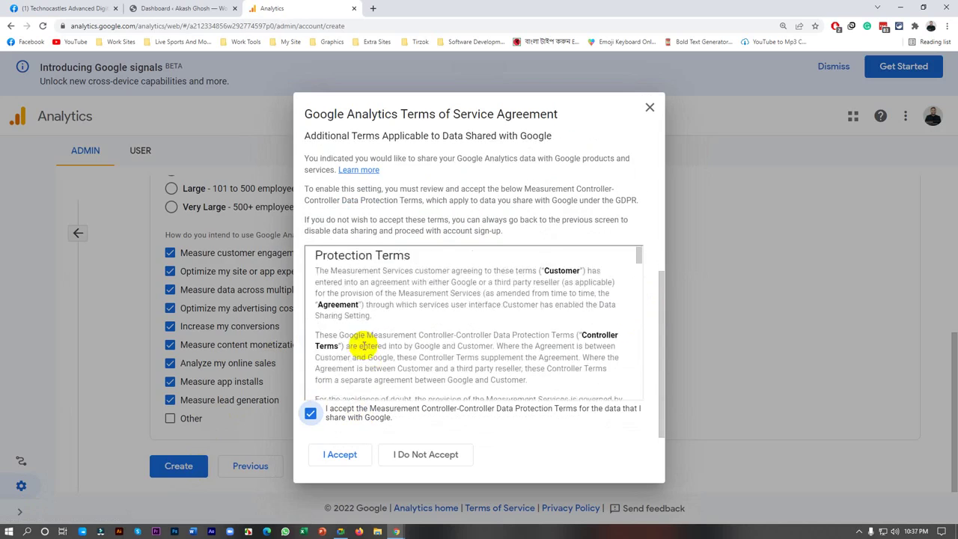
{"action": "left_click", "coordinate": [334, 455]}
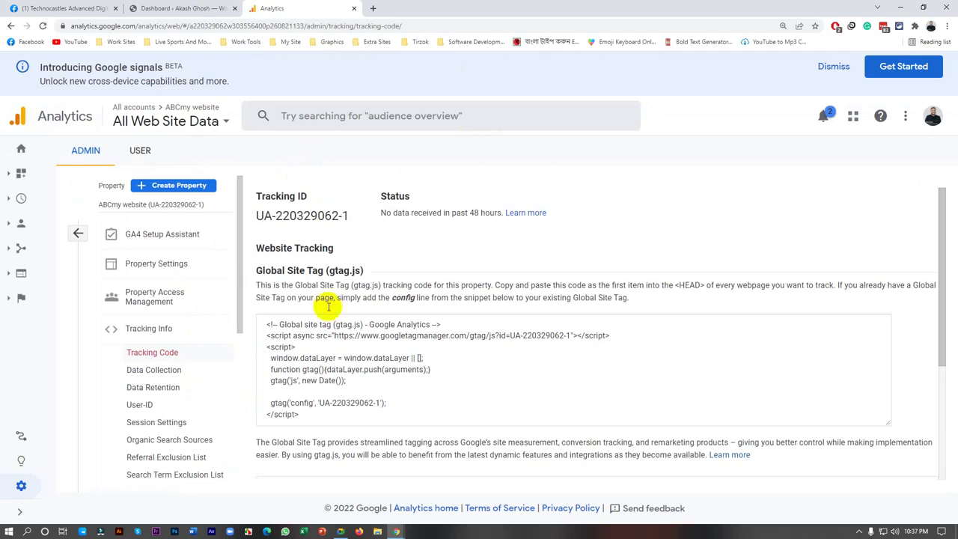
Copy the complete Global Site Tag (gtag.js) tracking code of the new property
{"action": "left_click", "coordinate": [328, 342]}
{"action": "key", "text": "ctrl+a"}
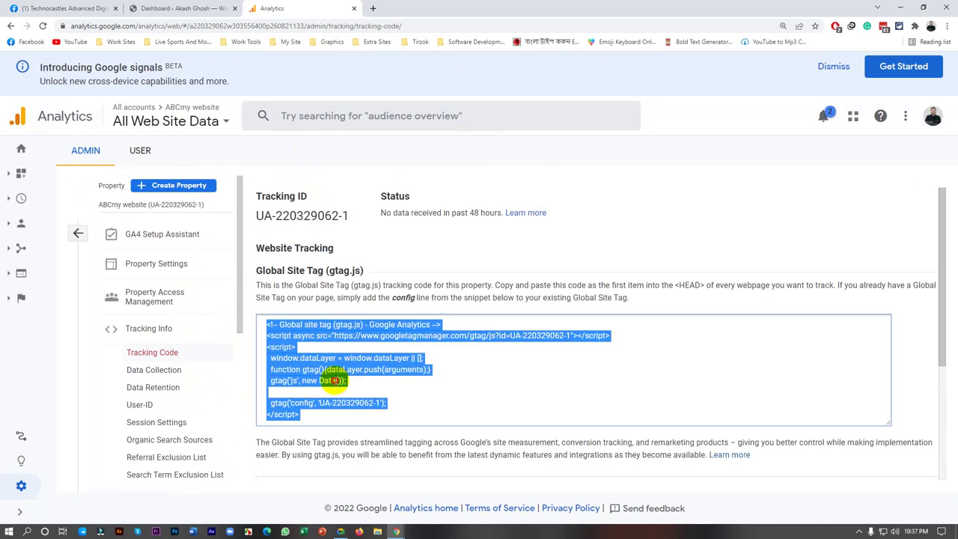
{"action": "right_click", "coordinate": [342, 324]}
{"action": "left_click", "coordinate": [349, 324]}
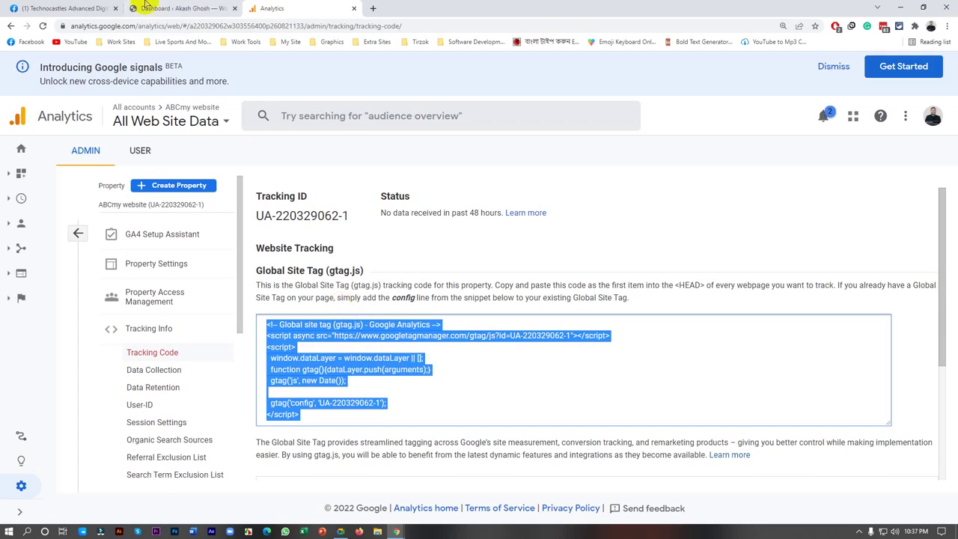
Switch to the WordPress dashboard and examine the Webmaster Tools section of Rank Math's general settings for a tracking code field
{"action": "left_click", "coordinate": [179, 7]}
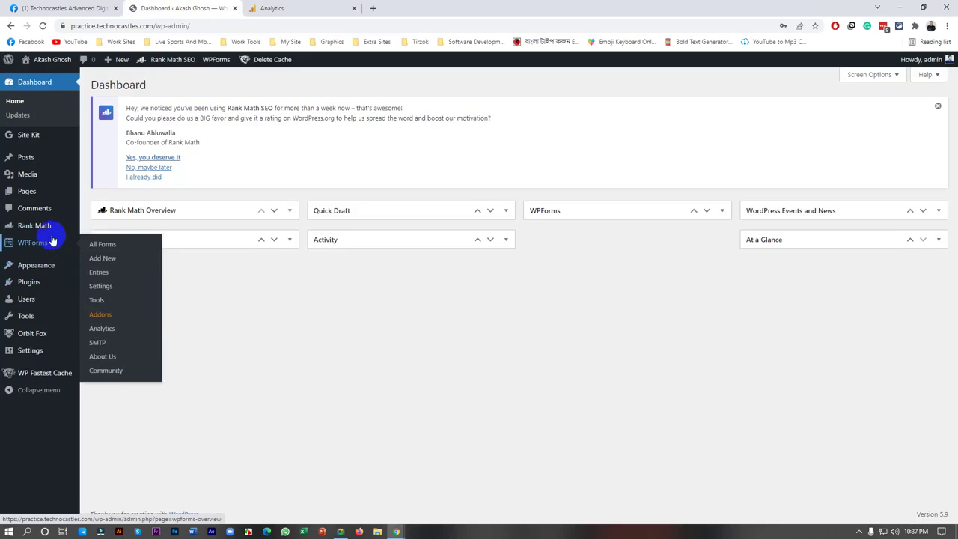
{"action": "mouse_move", "coordinate": [57, 232]}
{"action": "left_click", "coordinate": [110, 257]}
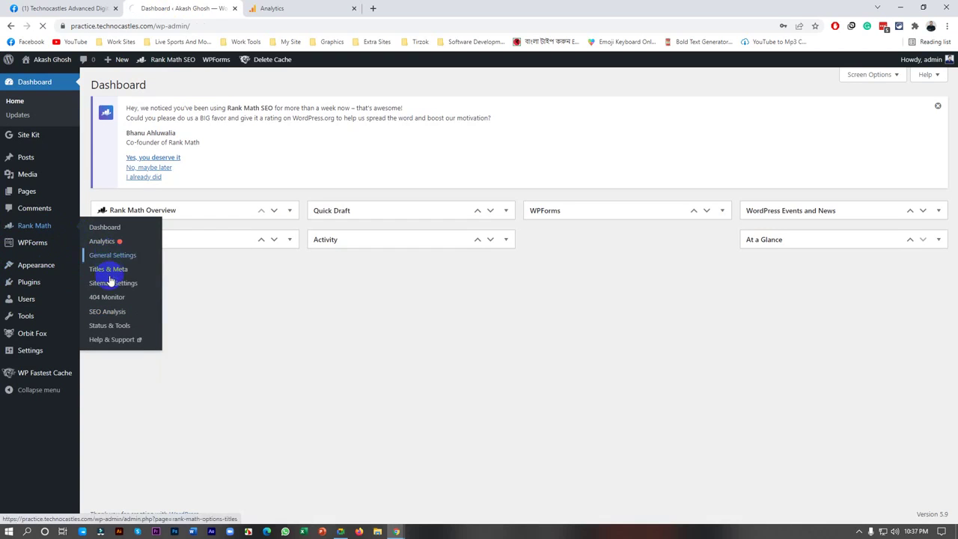
{"action": "scroll", "coordinate": [191, 307], "scroll_direction": "down", "scroll_amount": 2}
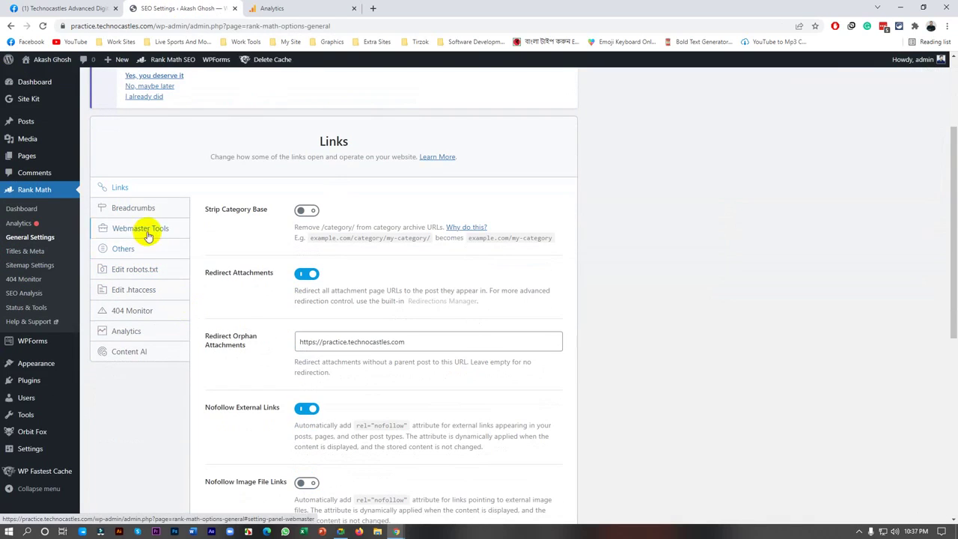
{"action": "left_click", "coordinate": [147, 234]}
{"action": "scroll", "coordinate": [247, 307], "scroll_direction": "down", "scroll_amount": 3}
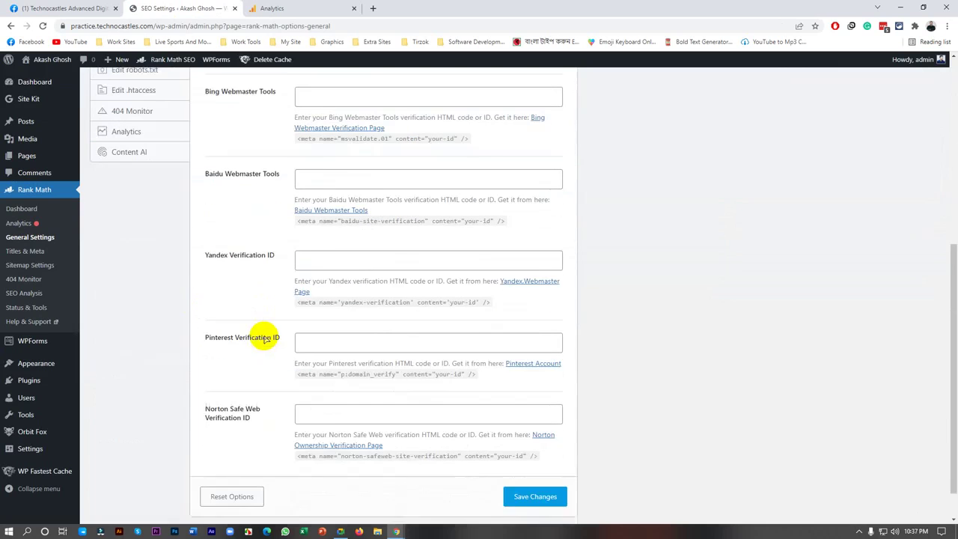
Leave the Webmaster Tools settings and open Rank Math's Analytics page
{"action": "left_click", "coordinate": [252, 336]}
{"action": "scroll", "coordinate": [263, 336], "scroll_direction": "up", "scroll_amount": 3}
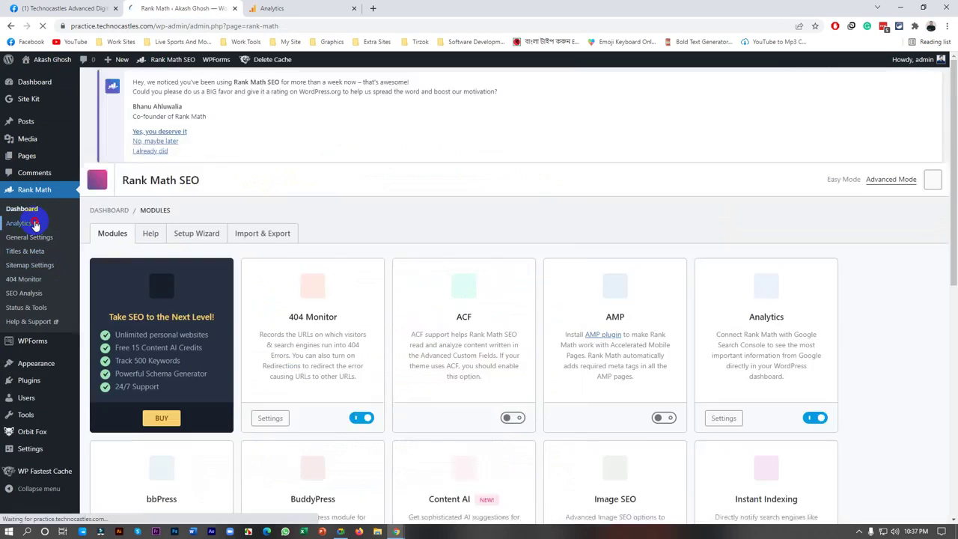
{"action": "left_click", "coordinate": [34, 220]}
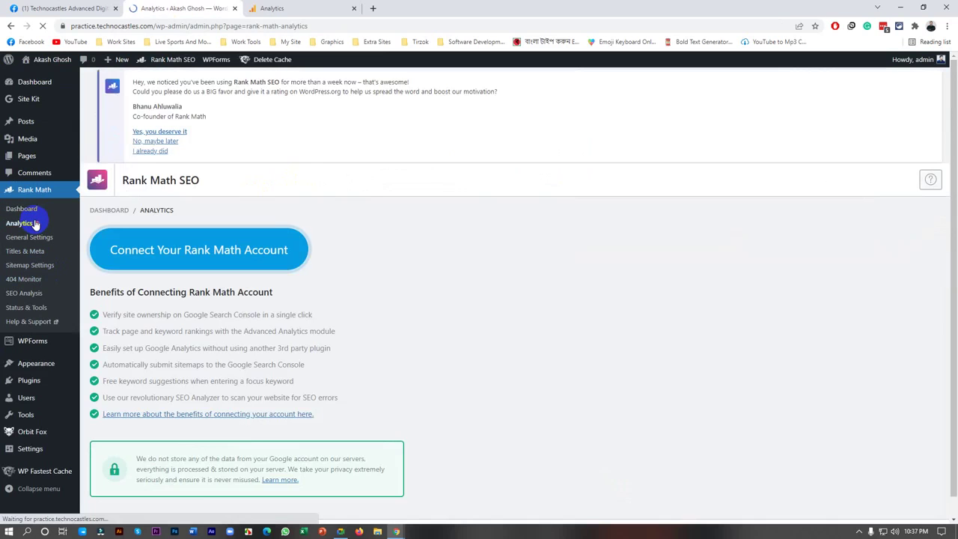
Open Rank Math's dashboard and look through its modules for a way to add the tracking code
{"action": "left_click", "coordinate": [44, 209]}
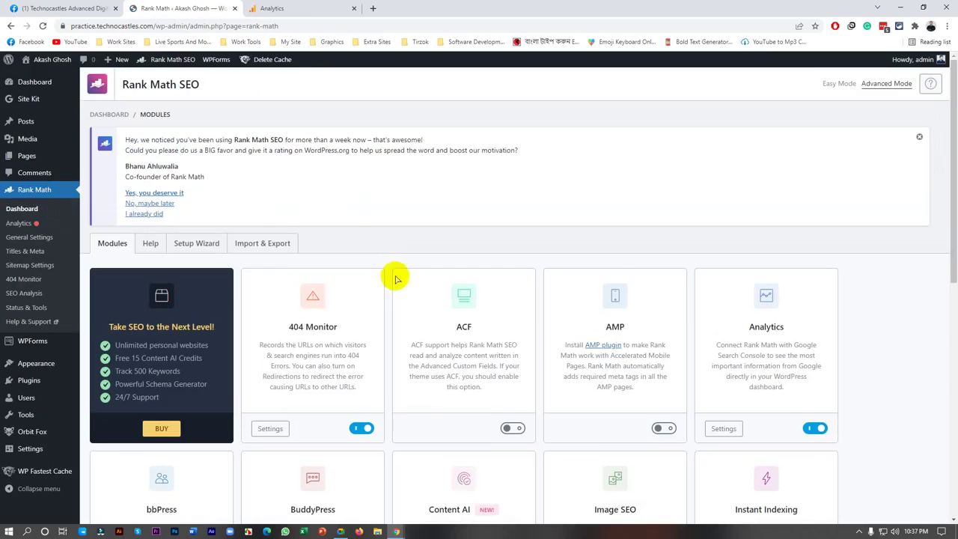
{"action": "scroll", "coordinate": [397, 279], "scroll_direction": "down", "scroll_amount": 3}
{"action": "scroll", "coordinate": [398, 286], "scroll_direction": "down", "scroll_amount": 3}
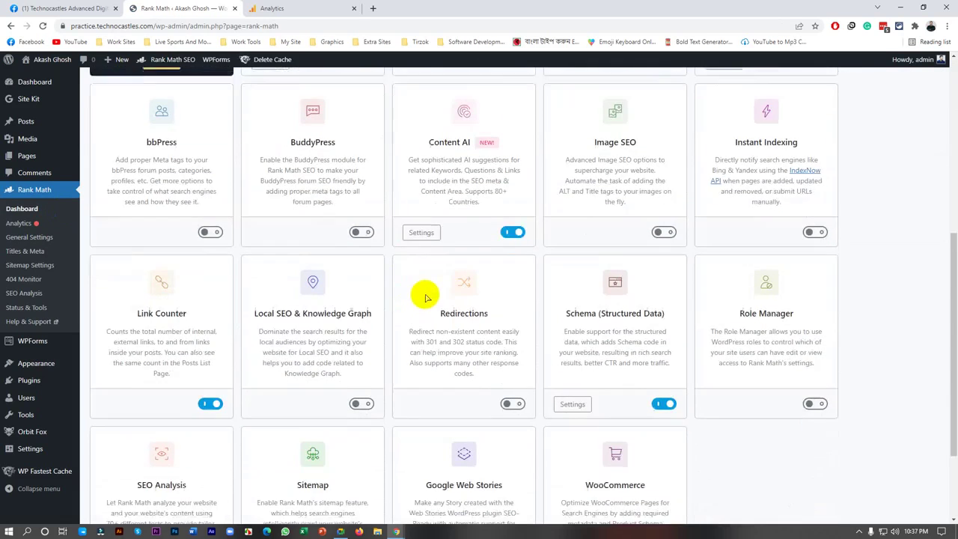
{"action": "scroll", "coordinate": [429, 302], "scroll_direction": "down", "scroll_amount": 1}
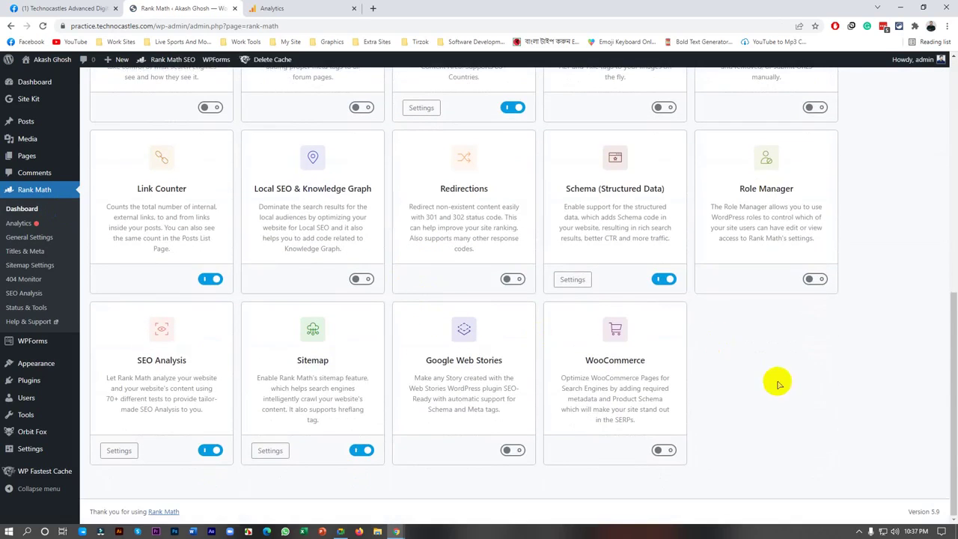
{"action": "scroll", "coordinate": [771, 378], "scroll_direction": "up", "scroll_amount": 5}
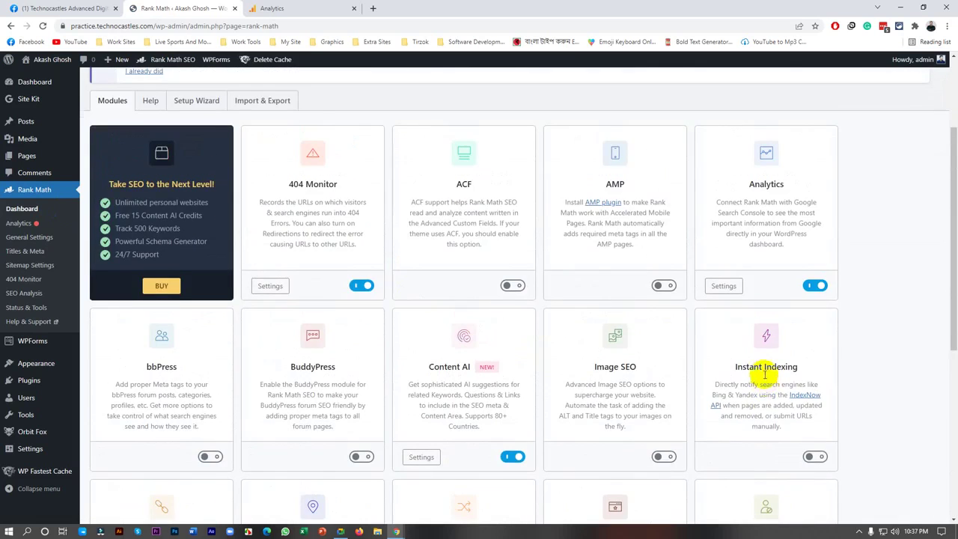
{"action": "scroll", "coordinate": [765, 377], "scroll_direction": "up", "scroll_amount": 2}
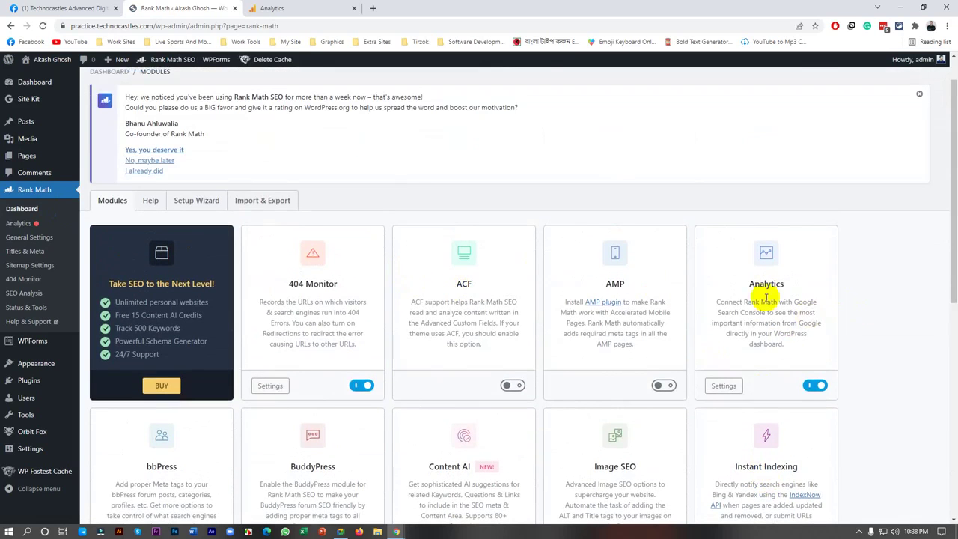
{"action": "scroll", "coordinate": [292, 261], "scroll_direction": "down", "scroll_amount": 6}
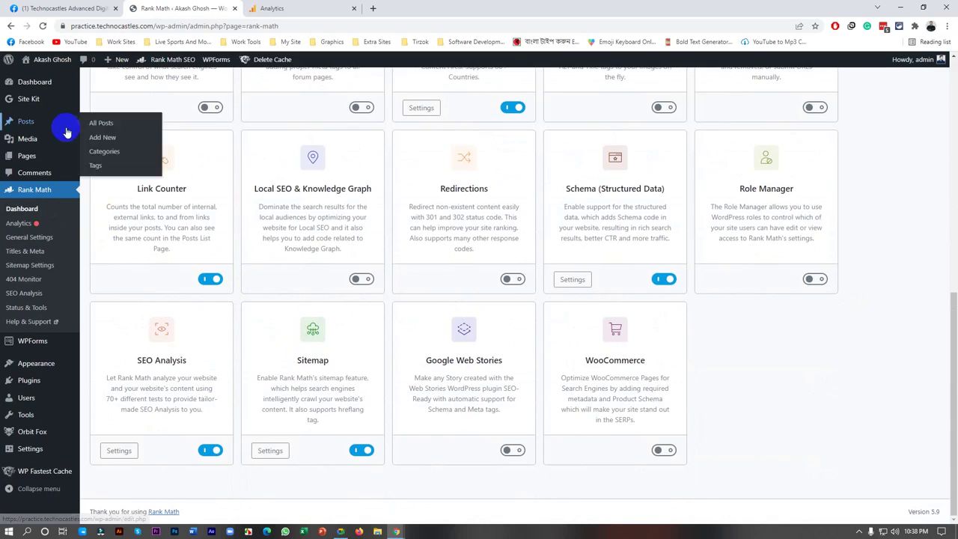
Try to set up Site Kit by signing in with a Google account, then return to its setup page
{"action": "left_click", "coordinate": [45, 97]}
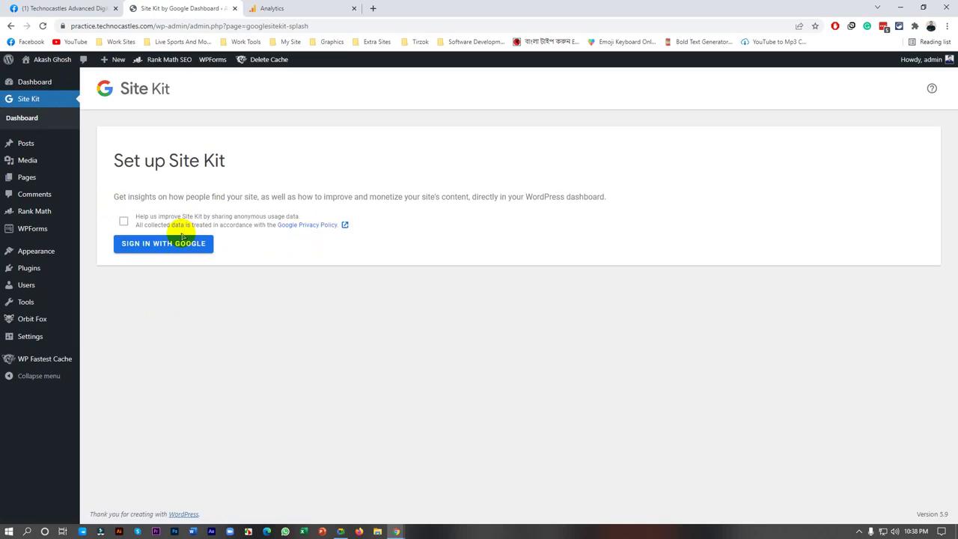
{"action": "left_click", "coordinate": [181, 245]}
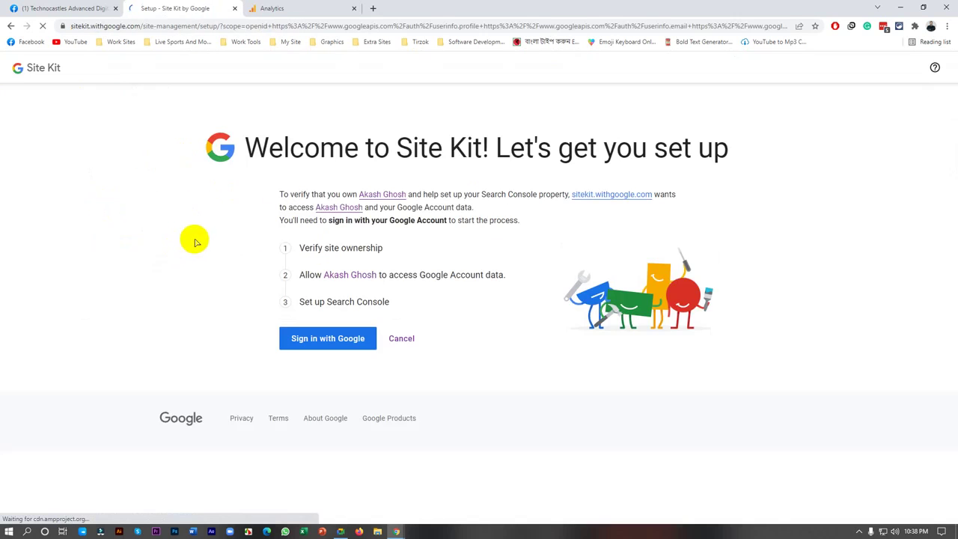
{"action": "left_click", "coordinate": [355, 331]}
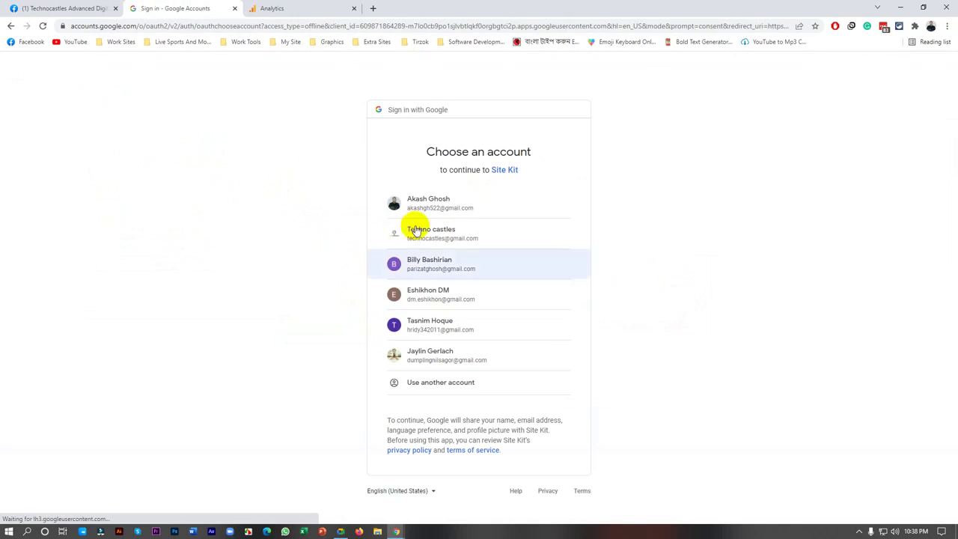
{"action": "left_click", "coordinate": [439, 213]}
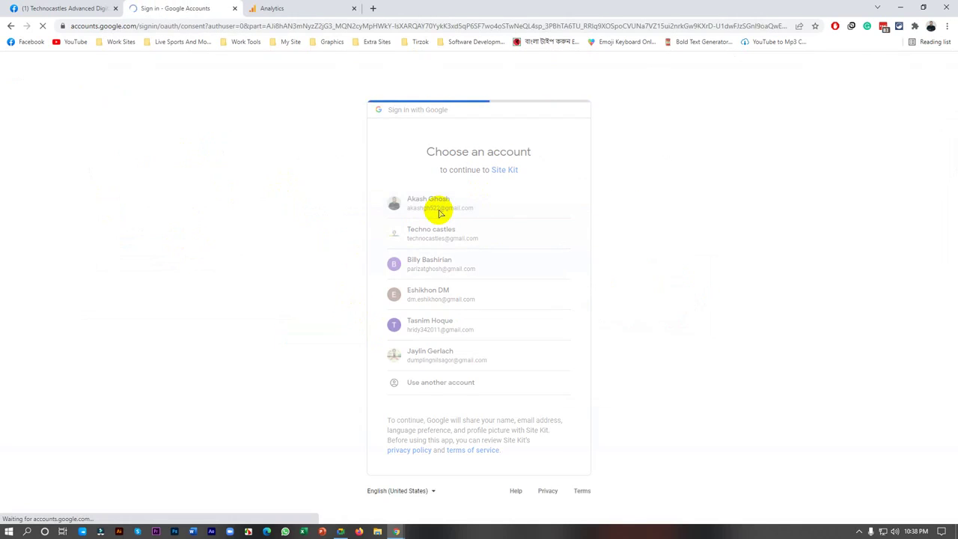
{"action": "left_click", "coordinate": [516, 494]}
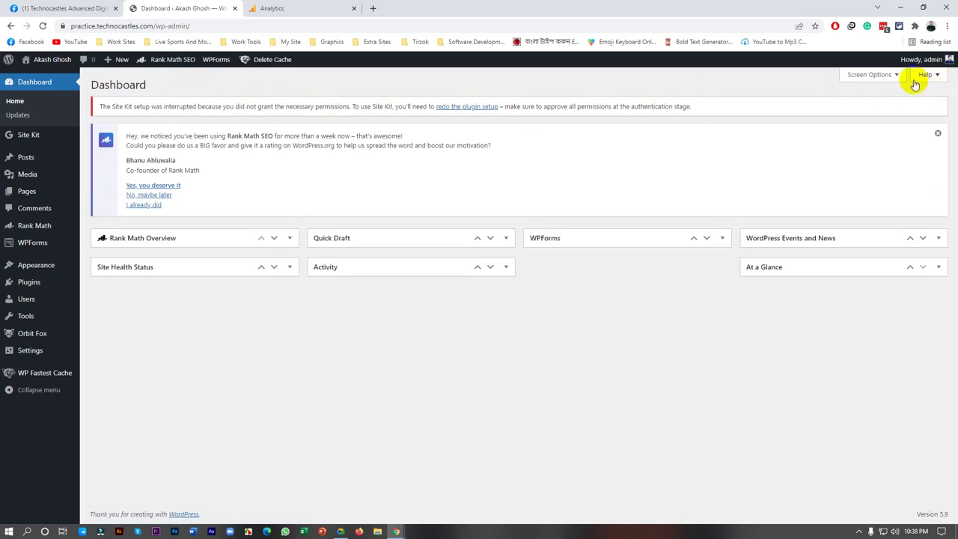
{"action": "left_click", "coordinate": [69, 153]}
{"action": "left_click", "coordinate": [39, 133]}
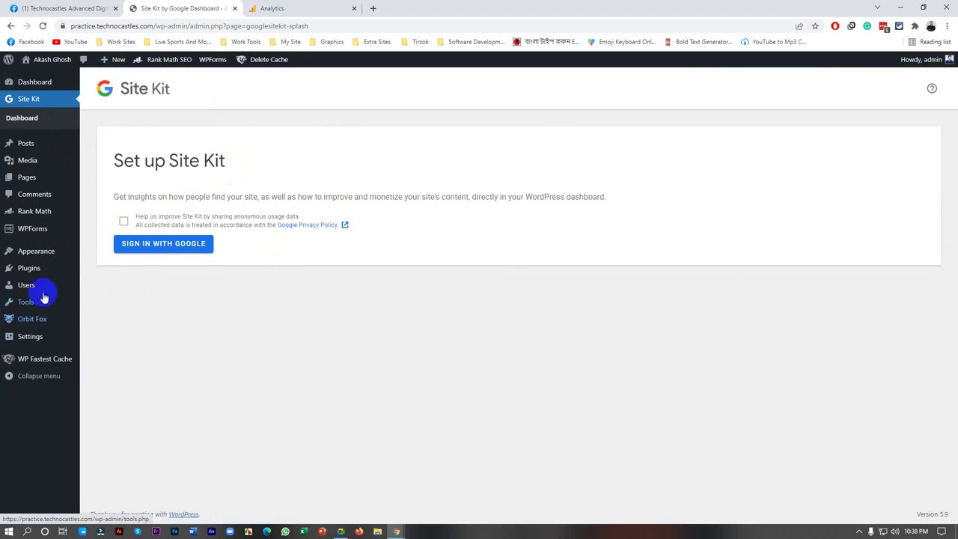
Open the Hestia theme's header.php in the Theme File Editor
{"action": "mouse_move", "coordinate": [39, 247]}
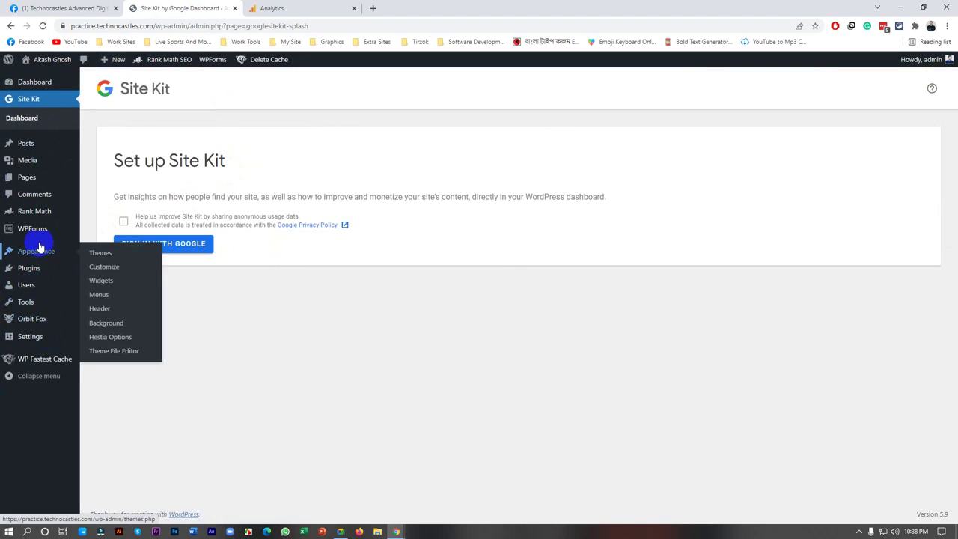
{"action": "left_click", "coordinate": [124, 354]}
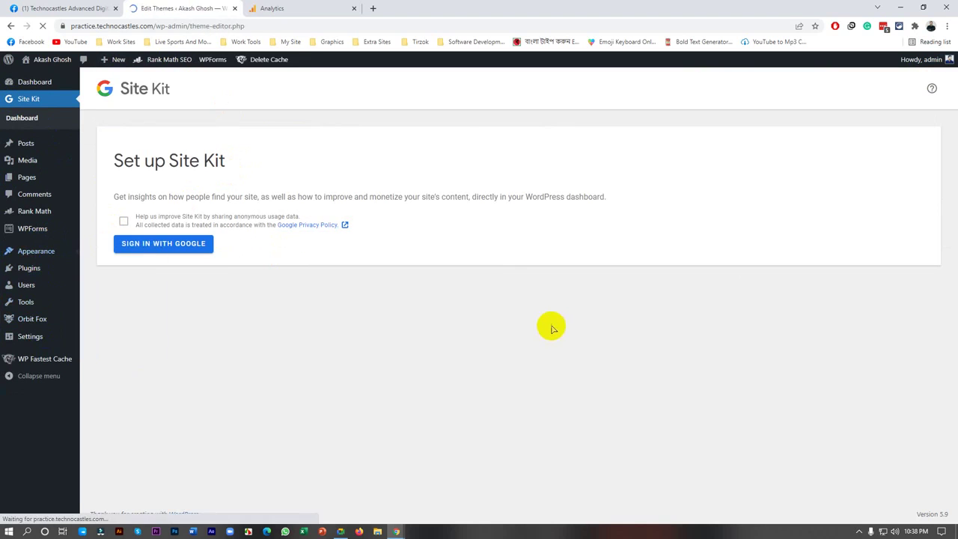
{"action": "scroll", "coordinate": [855, 402], "scroll_direction": "down", "scroll_amount": 5}
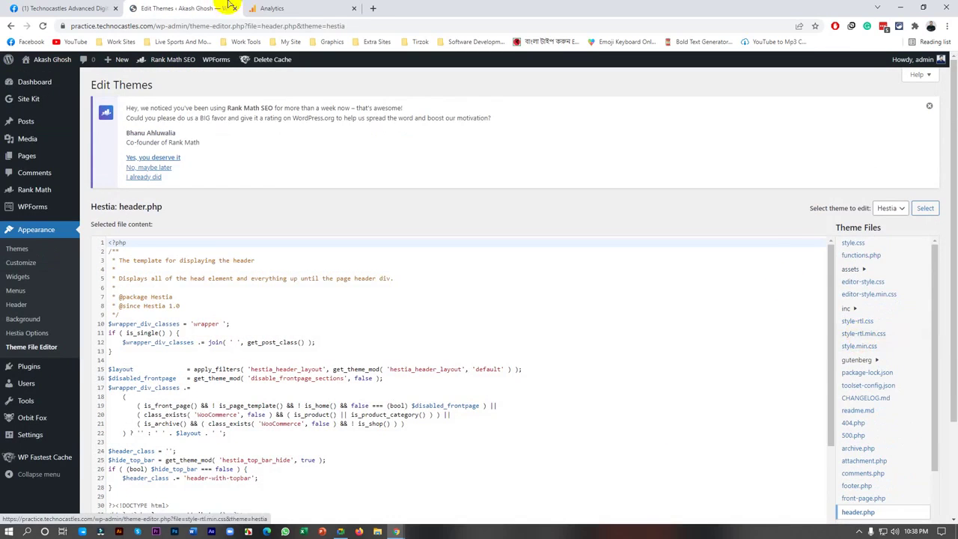
Switch to Google Analytics to review the Global Site Tag code and its placement instruction, then return to the theme editor
{"action": "left_click", "coordinate": [288, 8]}
{"action": "left_click", "coordinate": [461, 253]}
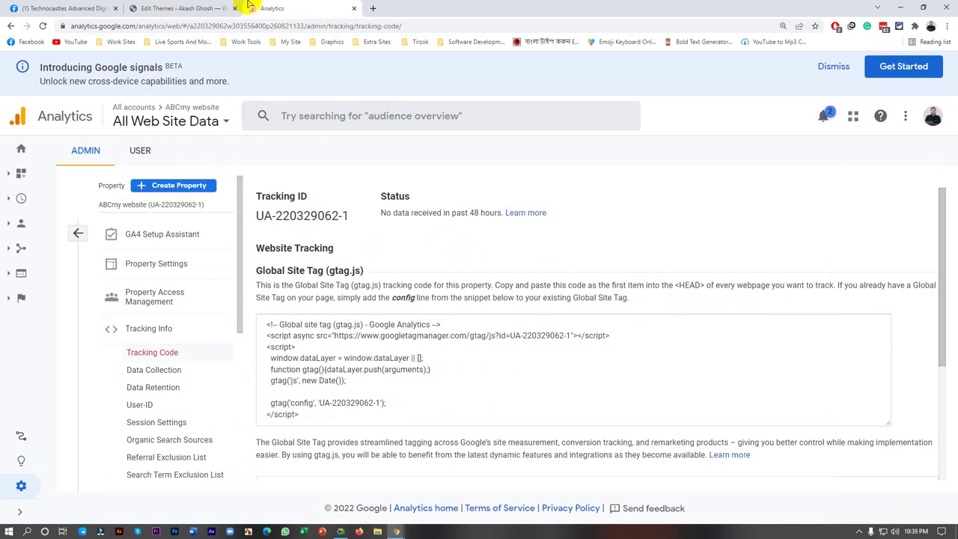
{"action": "left_click", "coordinate": [181, 8]}
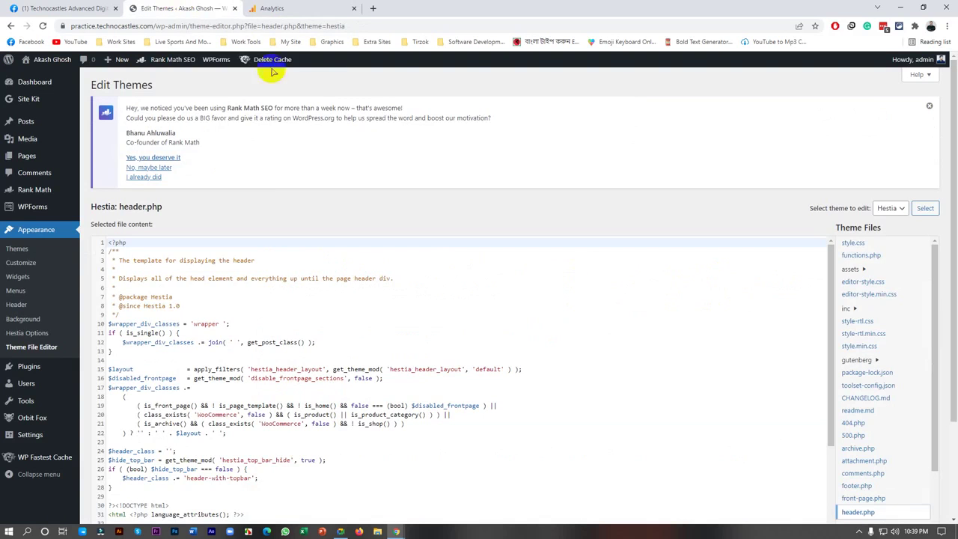
Paste the copied Global Site Tag code on a new line directly after the opening <head> tag in header.php
{"action": "scroll", "coordinate": [138, 346], "scroll_direction": "down", "scroll_amount": 2}
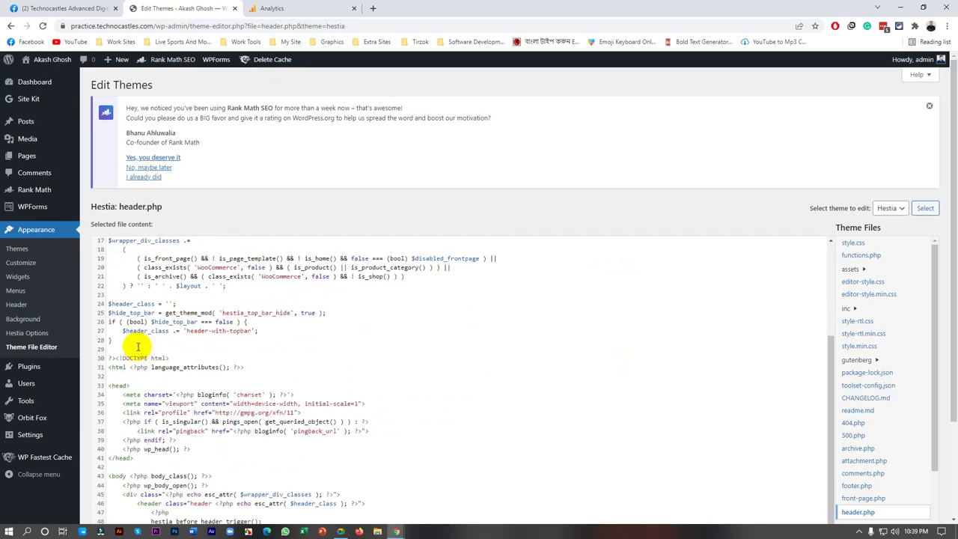
{"action": "left_click", "coordinate": [133, 374]}
{"action": "left_click", "coordinate": [145, 384]}
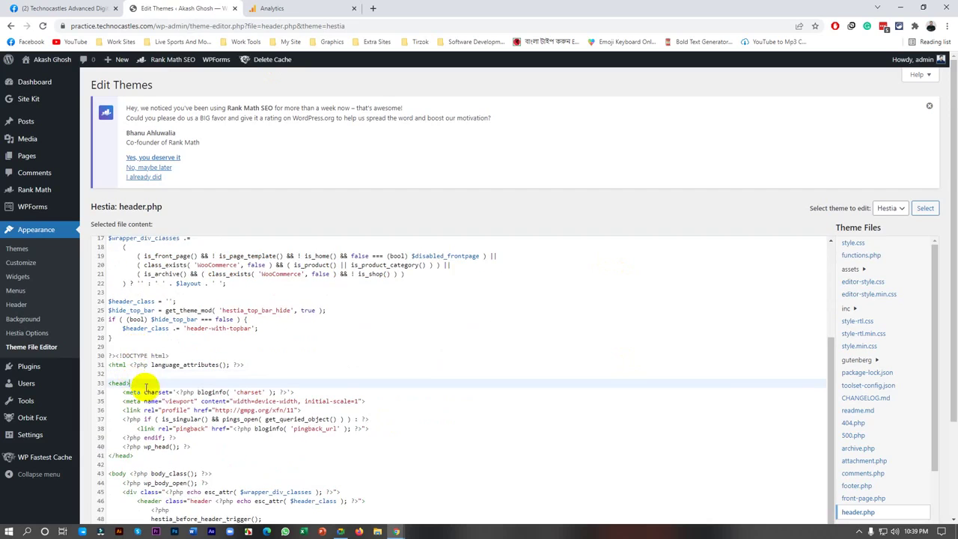
{"action": "key", "text": "Return"}
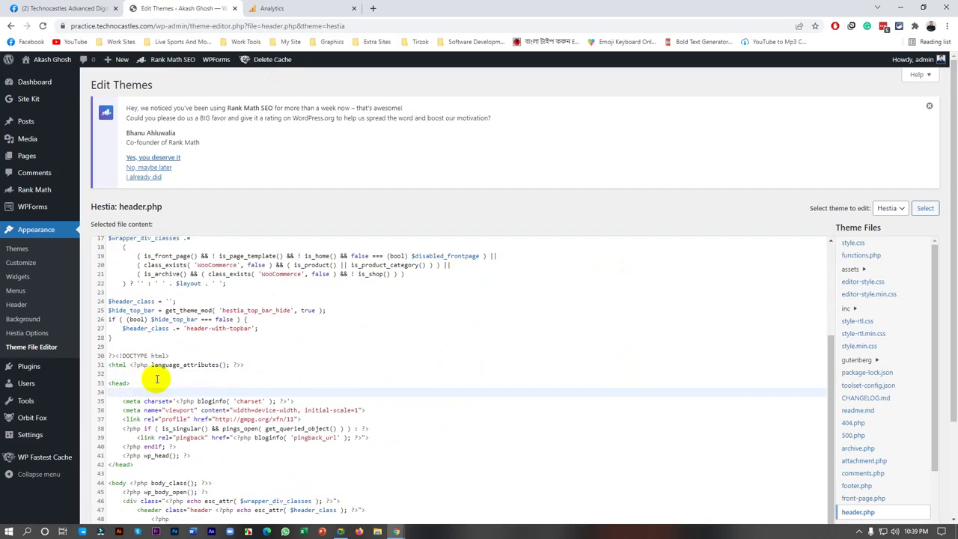
{"action": "key", "text": "ctrl+v"}
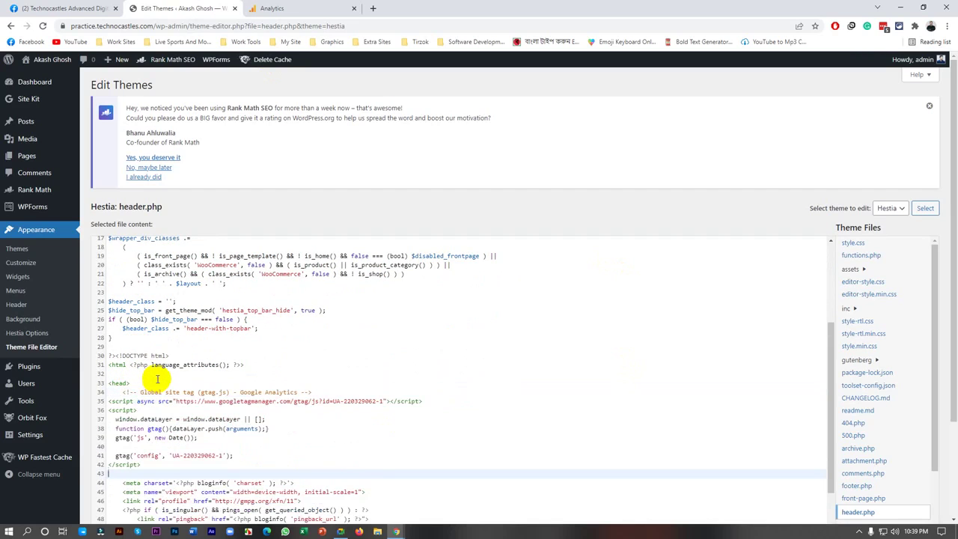
{"action": "scroll", "coordinate": [337, 434], "scroll_direction": "down", "scroll_amount": 5}
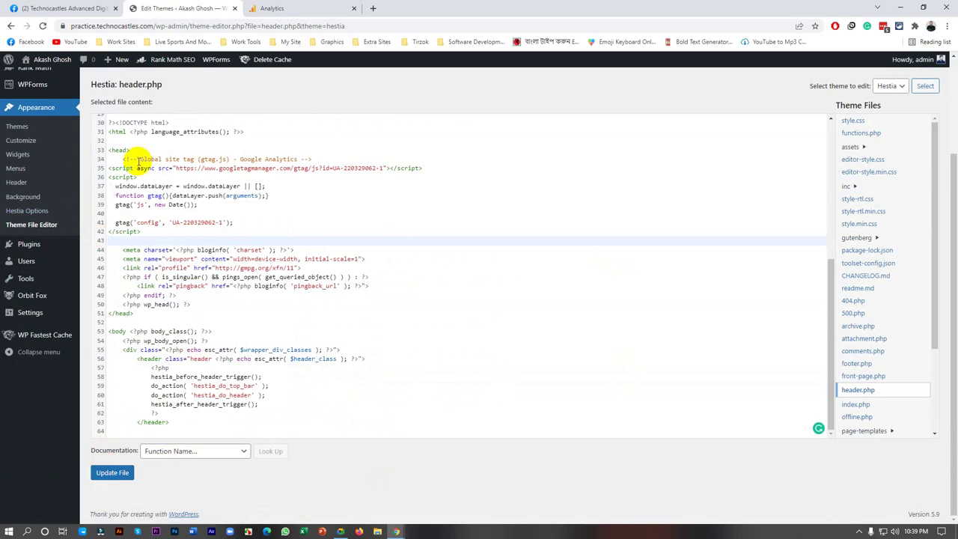
Switch to Google Analytics and examine the available accounts, properties and views in the account selector, then close it
{"action": "left_click", "coordinate": [253, 8]}
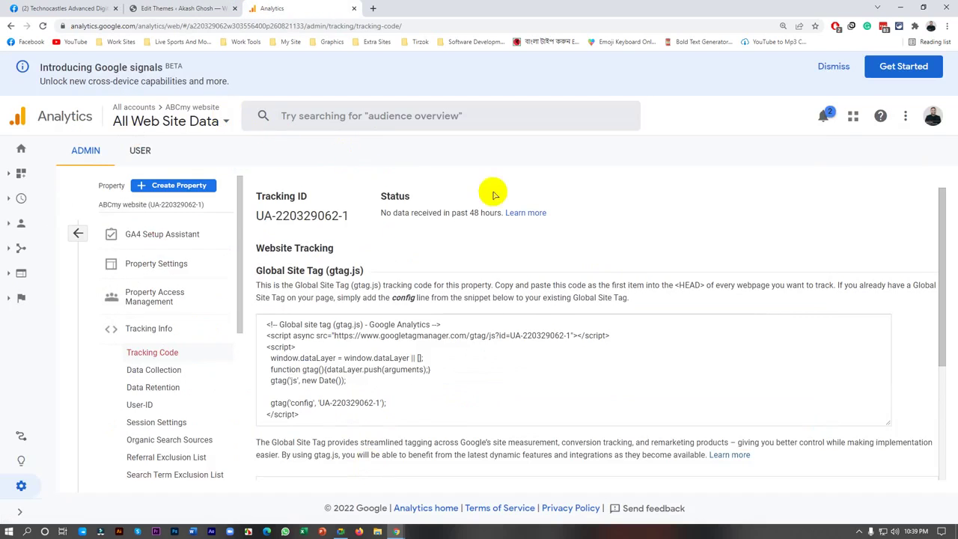
{"action": "left_click", "coordinate": [129, 106]}
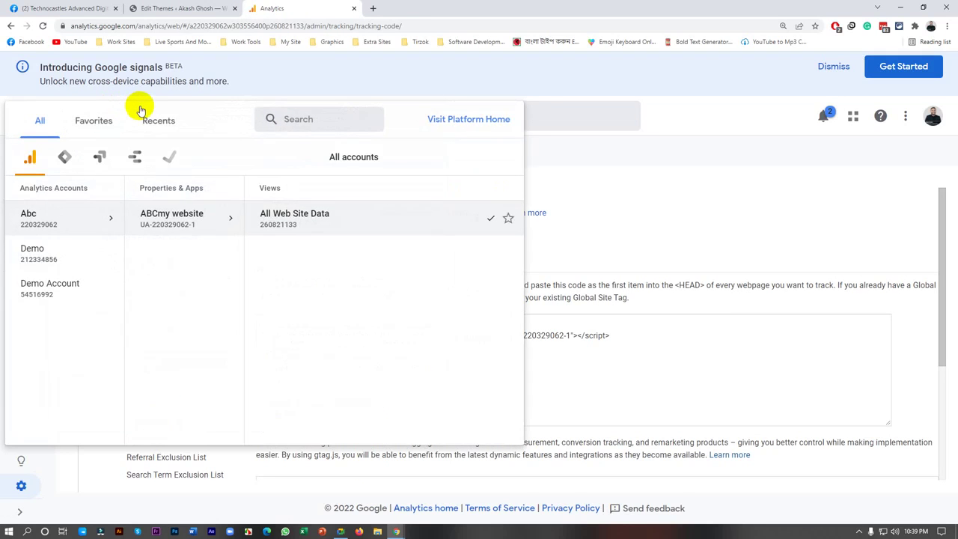
{"action": "left_click", "coordinate": [276, 80]}
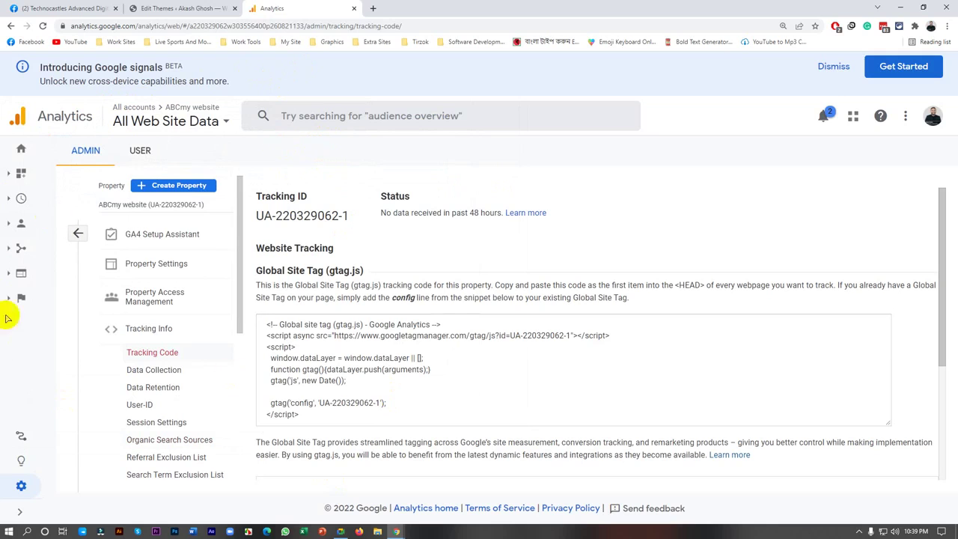
Search Google for "google analytics demo account" in a new browser tab
{"action": "left_click", "coordinate": [377, 8]}
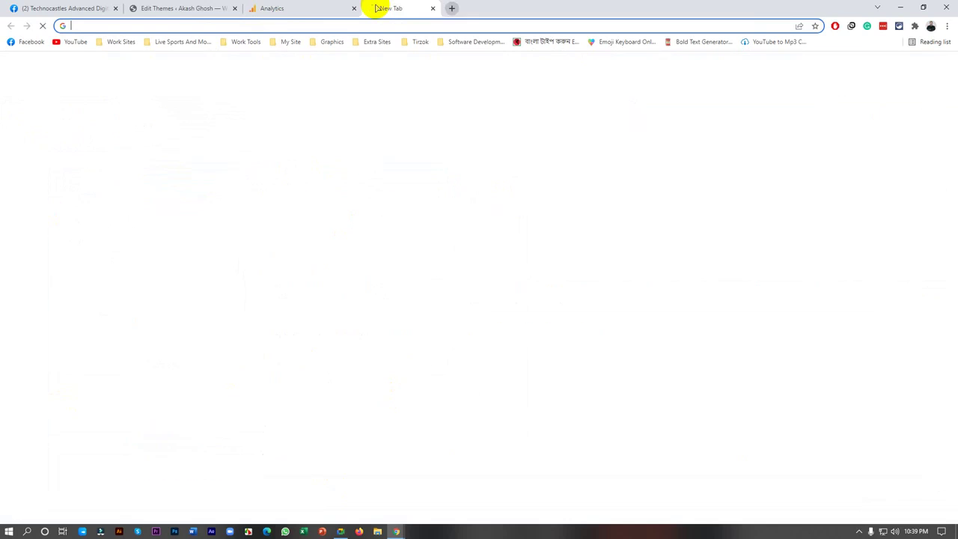
{"action": "type", "text": "googl"}
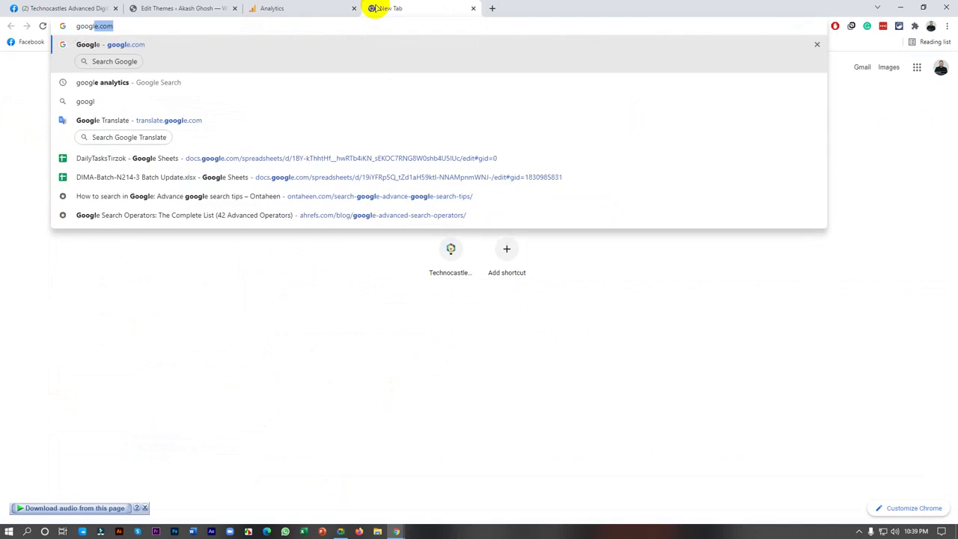
{"action": "type", "text": "e d"}
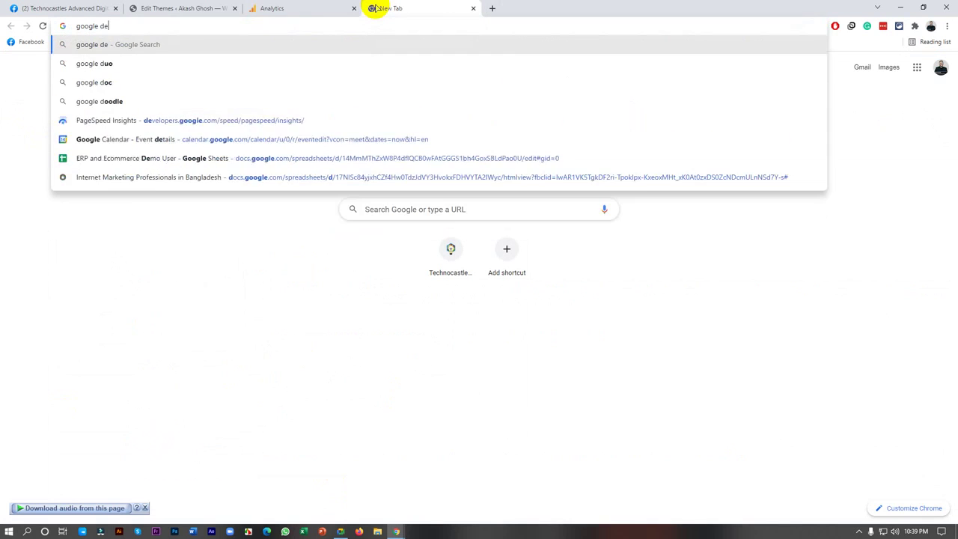
{"action": "key", "text": "BackSpace"}
{"action": "type", "text": "am"}
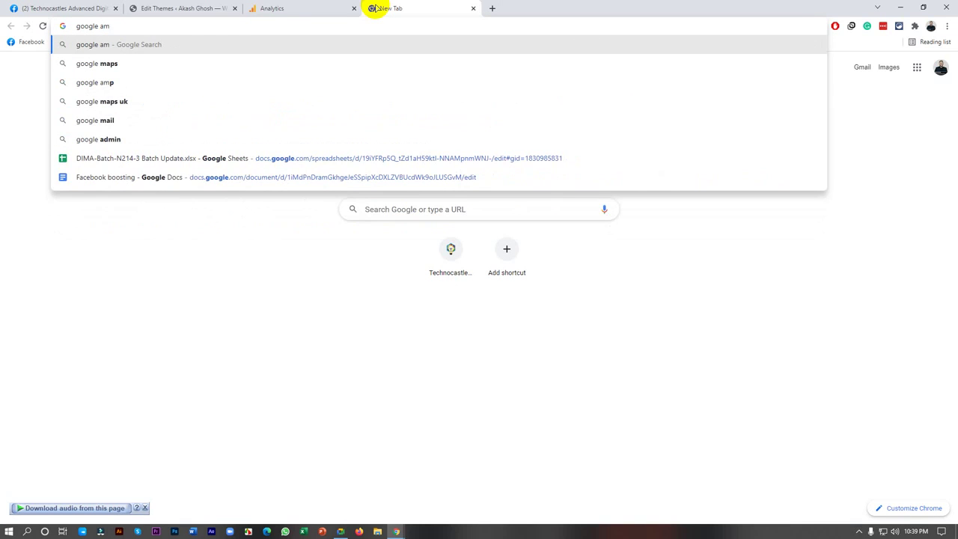
{"action": "key", "text": "BackSpace"}
{"action": "type", "text": "nalytics "}
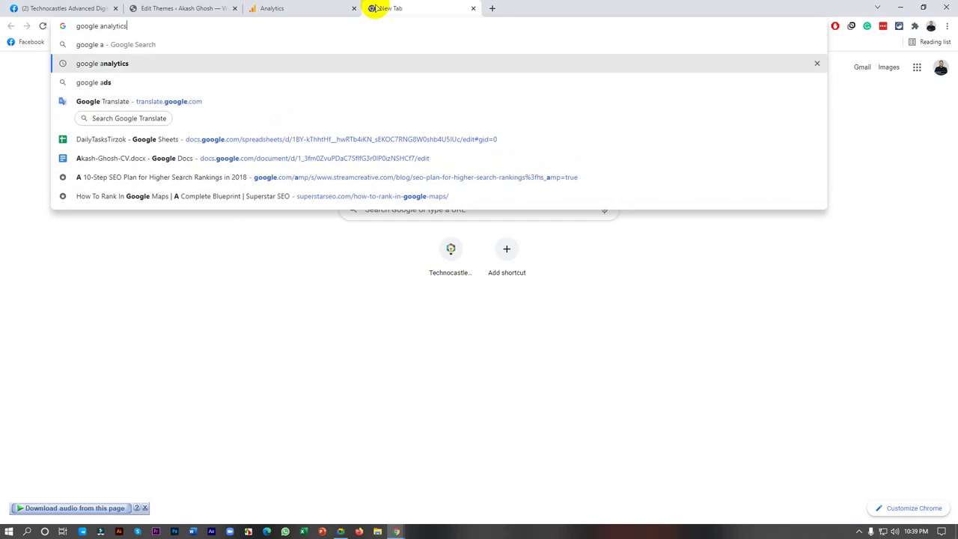
{"action": "type", "text": "demo"}
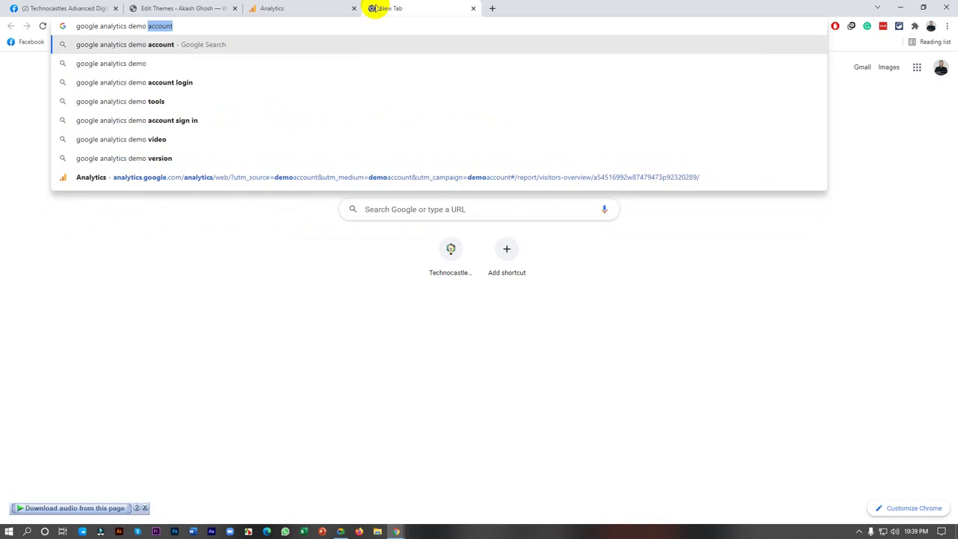
{"action": "key", "text": "Return"}
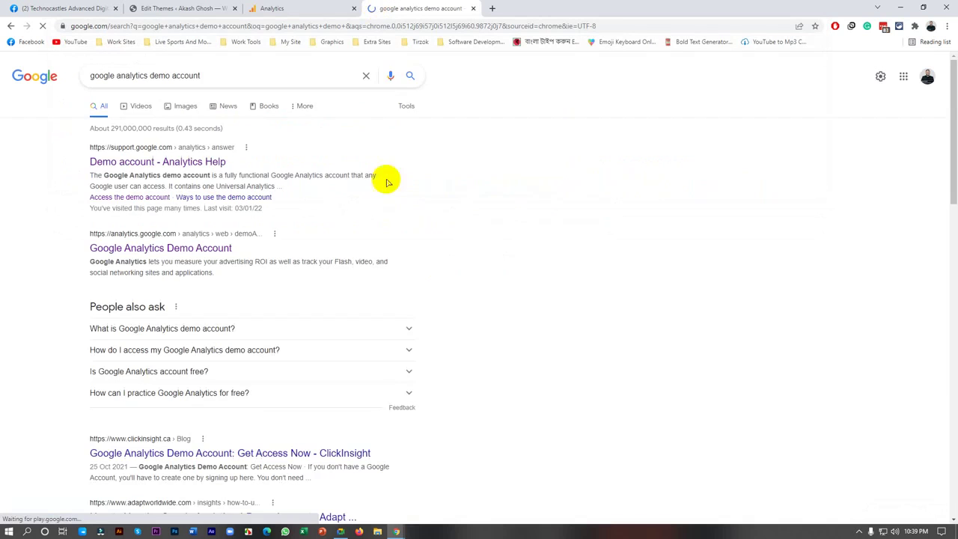
Open the "Universal Analytics property: Google Merchandise Store (web data)" demo from the Analytics Help article on the demo account
{"action": "left_click", "coordinate": [190, 162]}
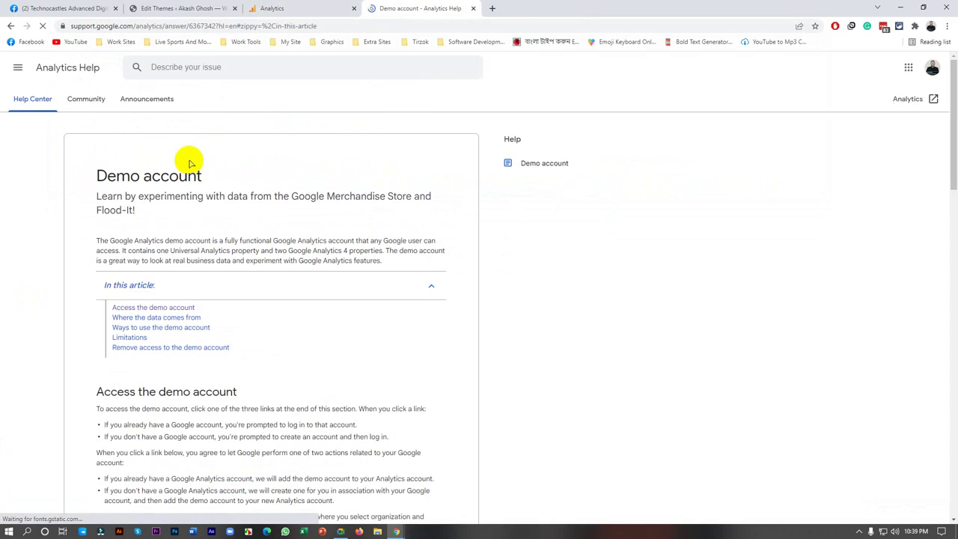
{"action": "left_click", "coordinate": [137, 309]}
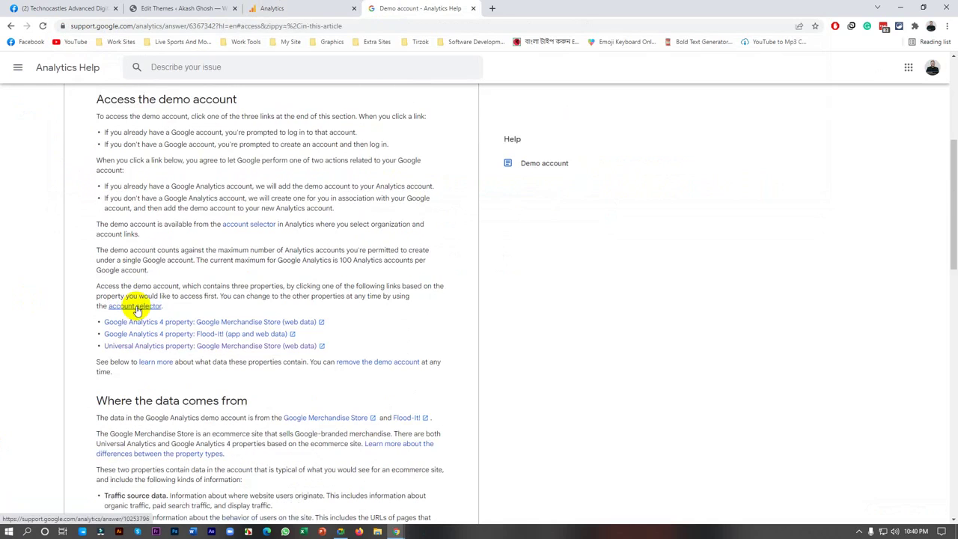
{"action": "left_click", "coordinate": [236, 348]}
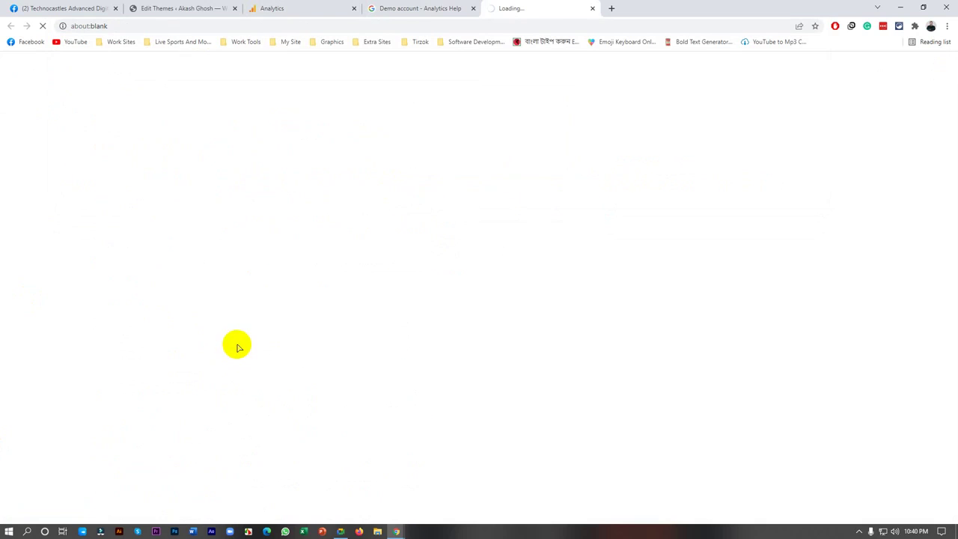
Switch to the Google Meet call, admit the participant waiting to join, and return to the Analytics demo account
{"action": "left_click", "coordinate": [340, 528]}
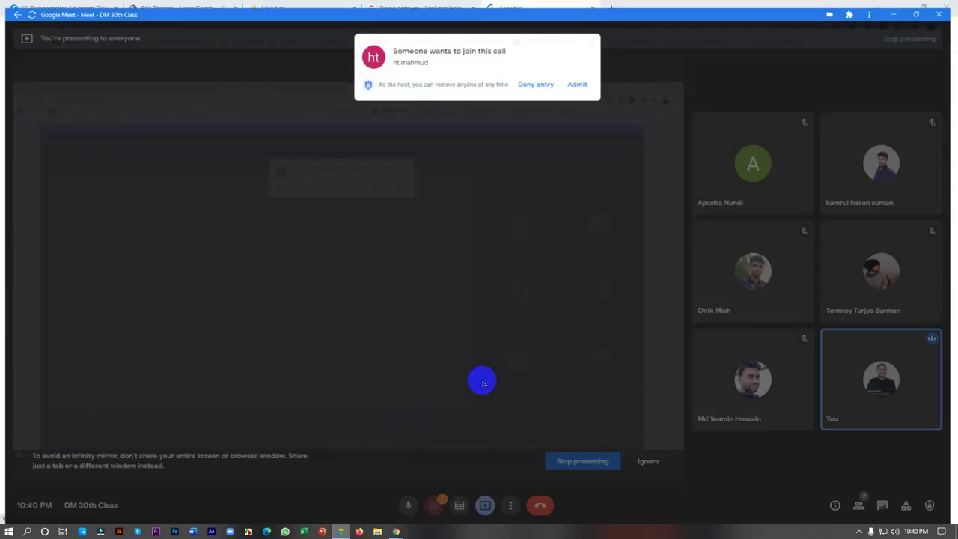
{"action": "left_click", "coordinate": [578, 75]}
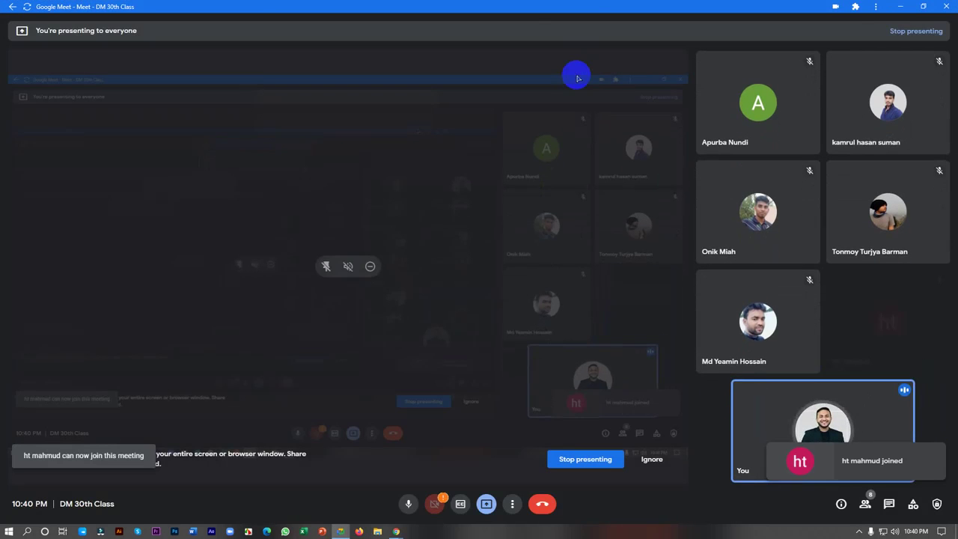
{"action": "left_click", "coordinate": [900, 5]}
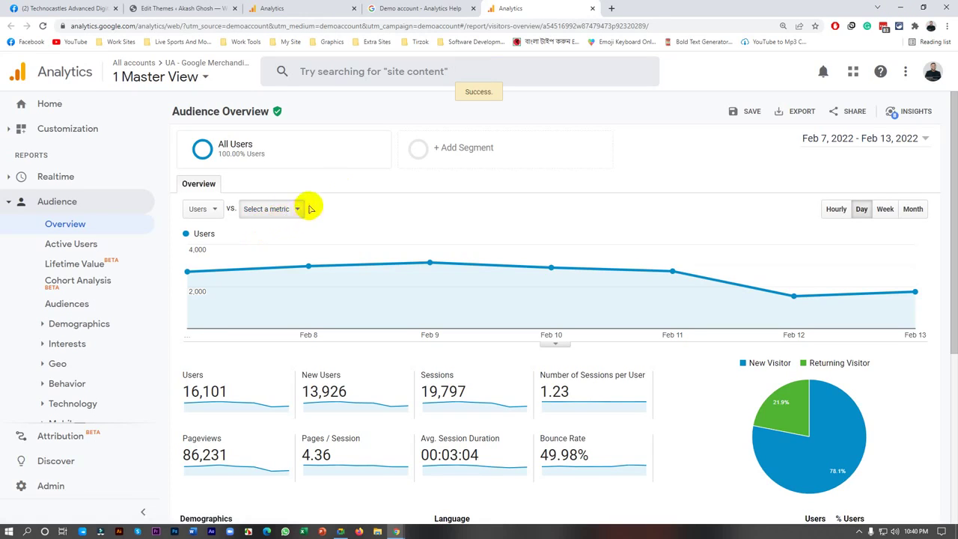
Open the Realtime Overview report and examine the active users, desktop and mobile split, top active pages and top locations map
{"action": "mouse_move", "coordinate": [304, 300]}
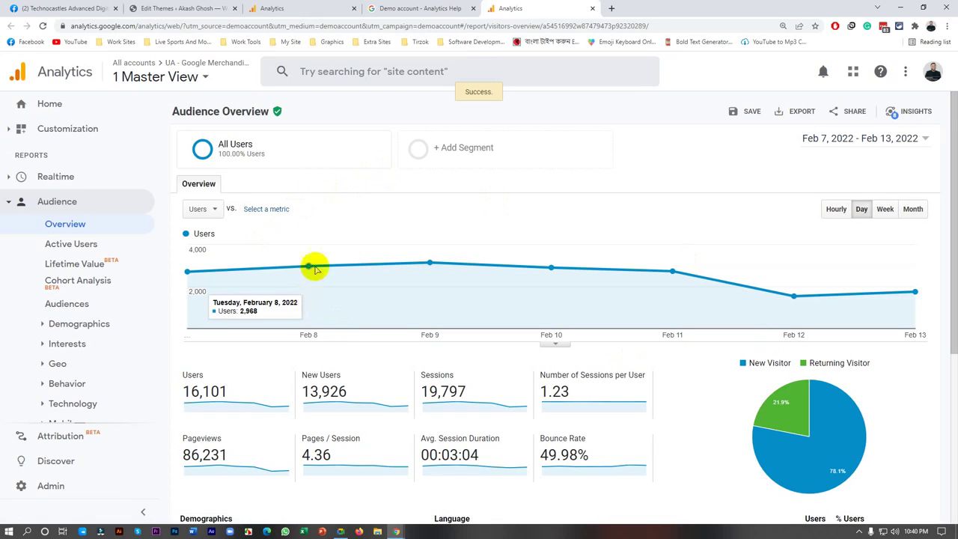
{"action": "left_click", "coordinate": [53, 180]}
{"action": "left_click", "coordinate": [78, 203]}
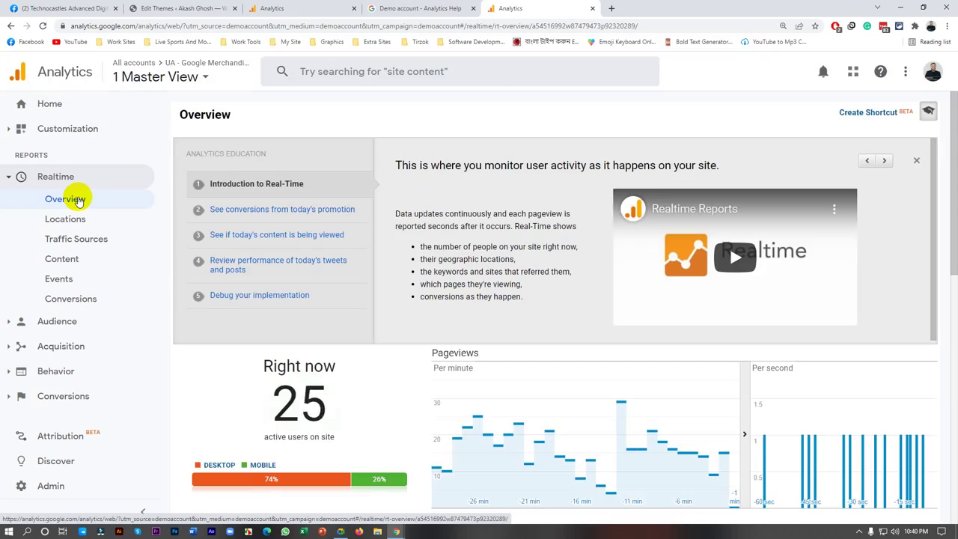
{"action": "scroll", "coordinate": [190, 225], "scroll_direction": "down", "scroll_amount": 1}
{"action": "scroll", "coordinate": [192, 224], "scroll_direction": "down", "scroll_amount": 2}
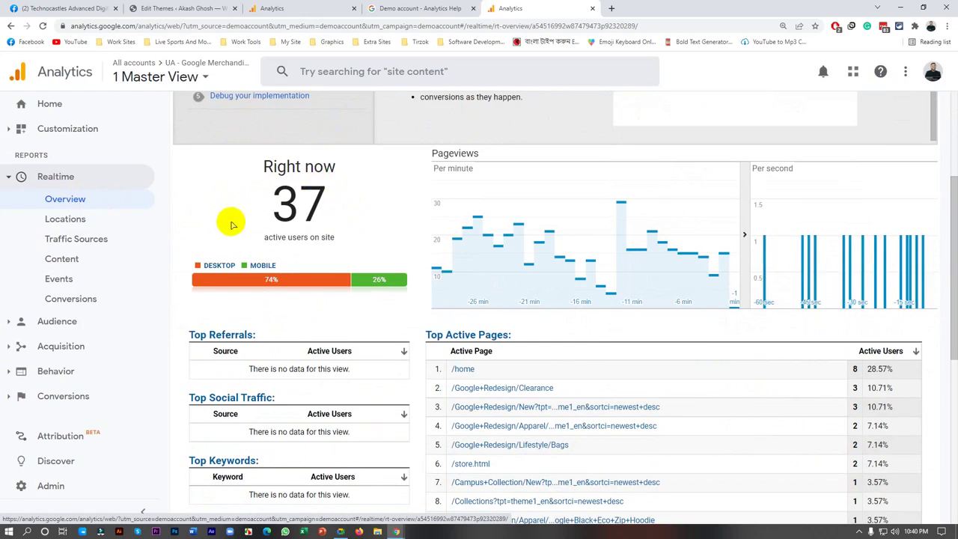
{"action": "left_click", "coordinate": [222, 271]}
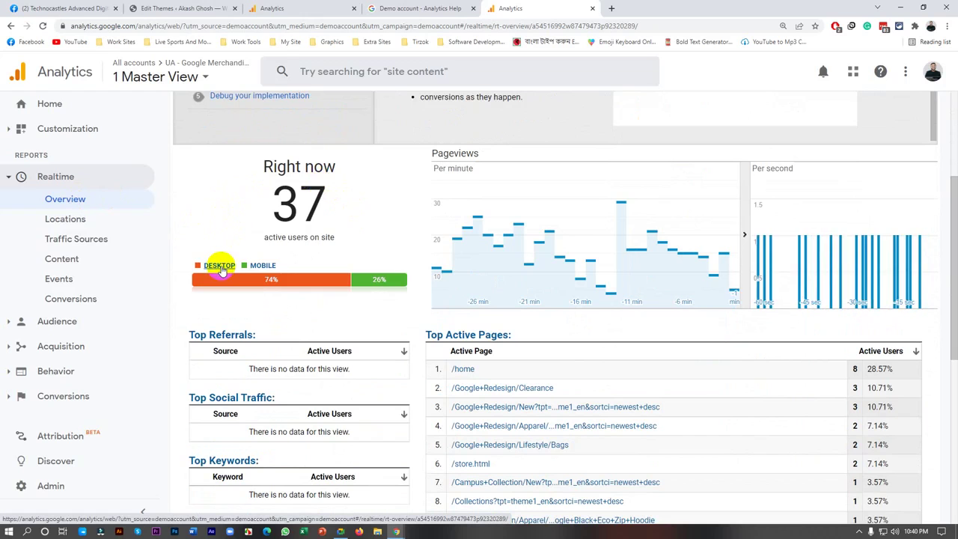
{"action": "left_click", "coordinate": [263, 269]}
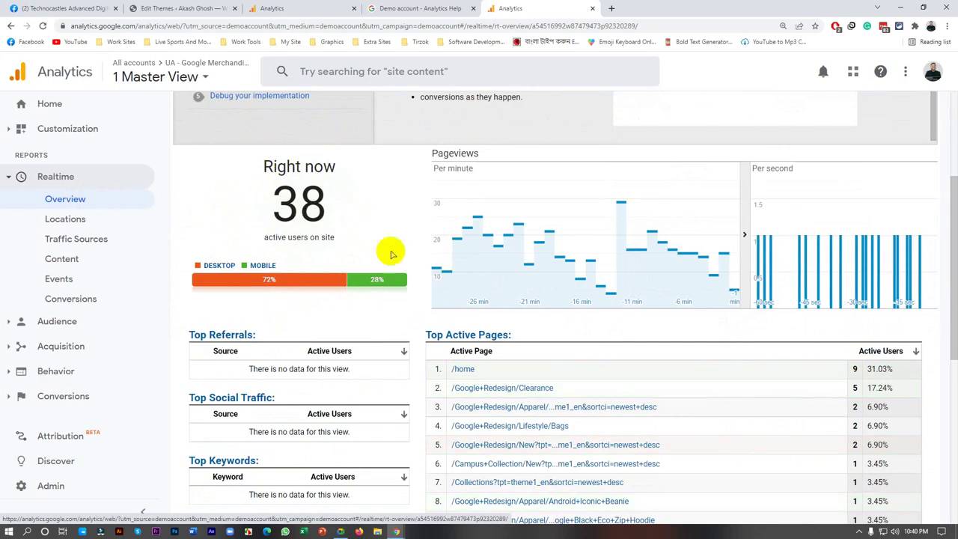
{"action": "scroll", "coordinate": [464, 348], "scroll_direction": "down", "scroll_amount": 1}
{"action": "scroll", "coordinate": [464, 348], "scroll_direction": "down", "scroll_amount": 1}
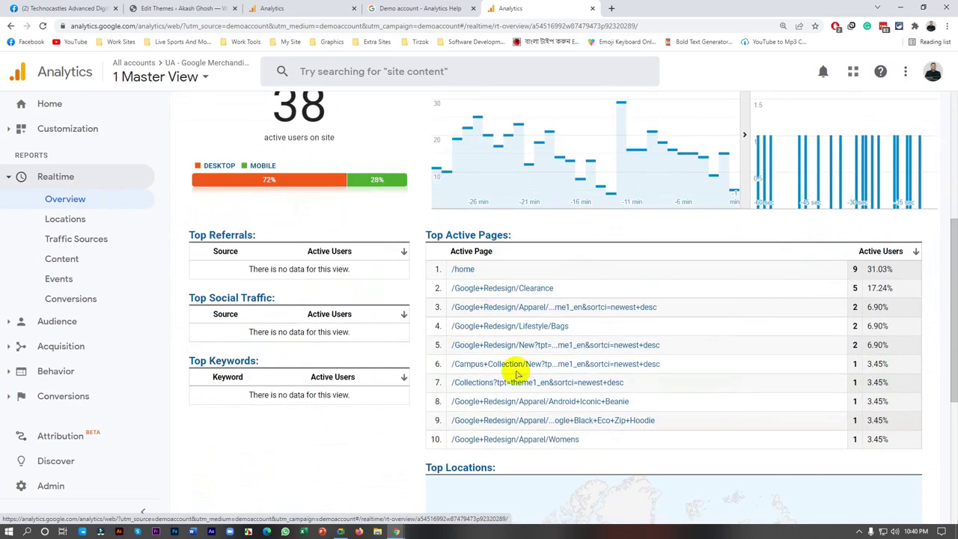
{"action": "scroll", "coordinate": [455, 374], "scroll_direction": "down", "scroll_amount": 3}
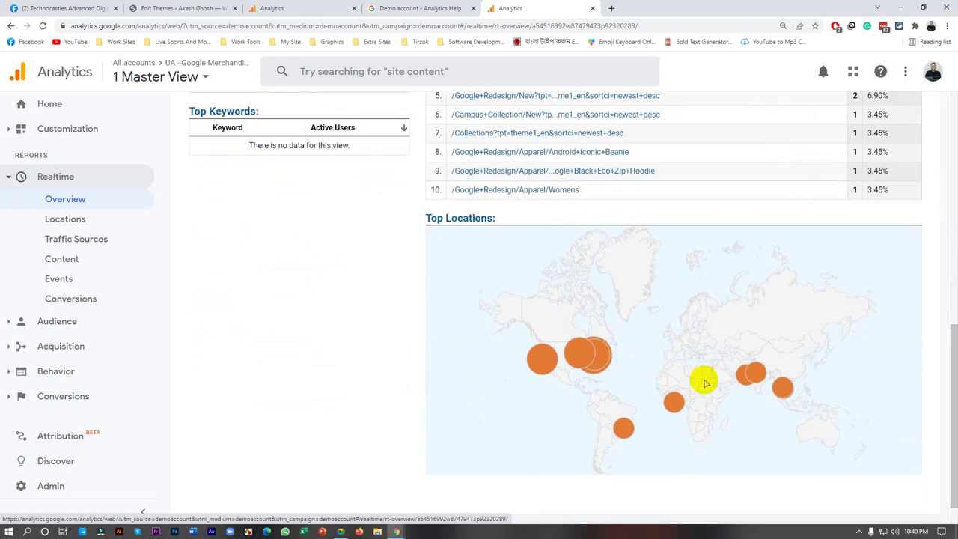
{"action": "scroll", "coordinate": [707, 370], "scroll_direction": "up", "scroll_amount": 4}
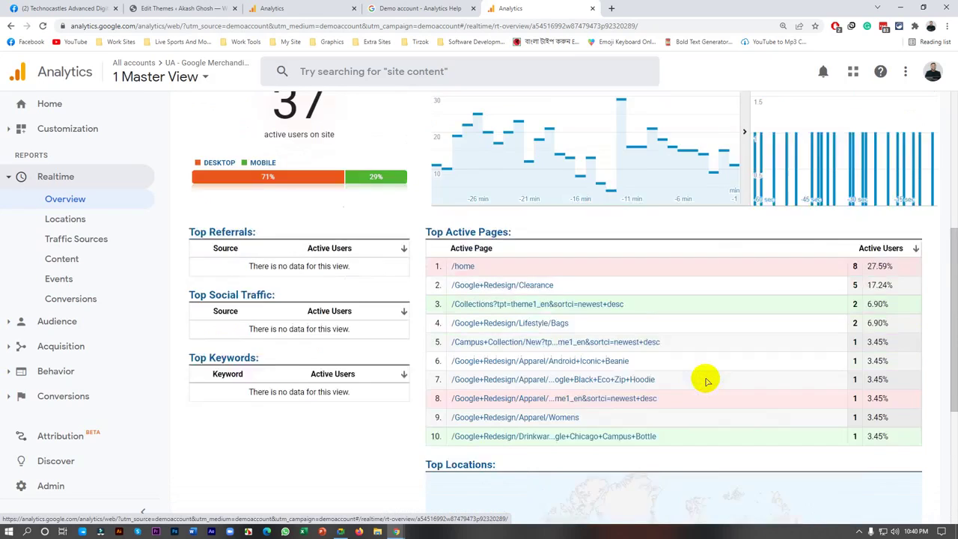
Open the Realtime Traffic Sources report
{"action": "left_click", "coordinate": [53, 241]}
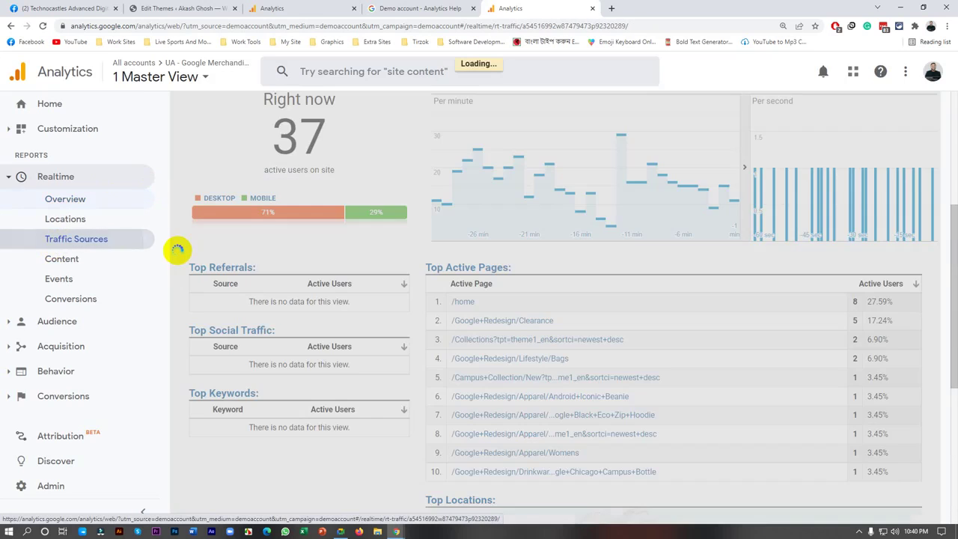